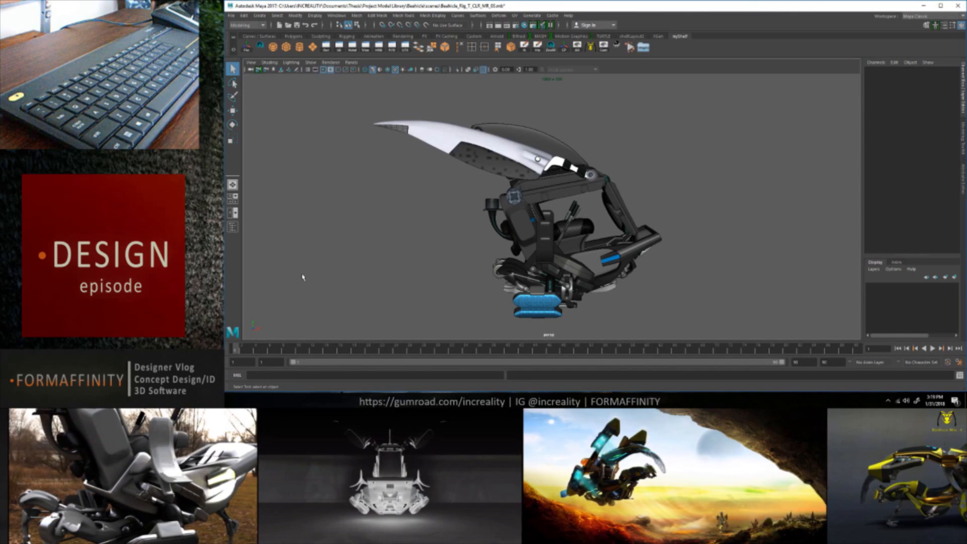
- Switch to the browser and view the Formaffinity channel and the MyAlt for Maya product page, then minimize the browser
key(alt+Tab)
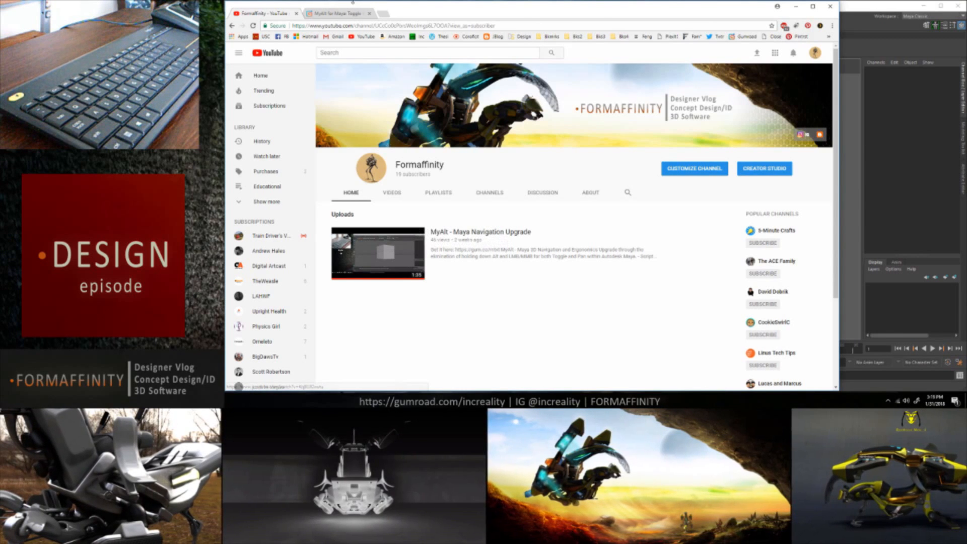
click(337, 13)
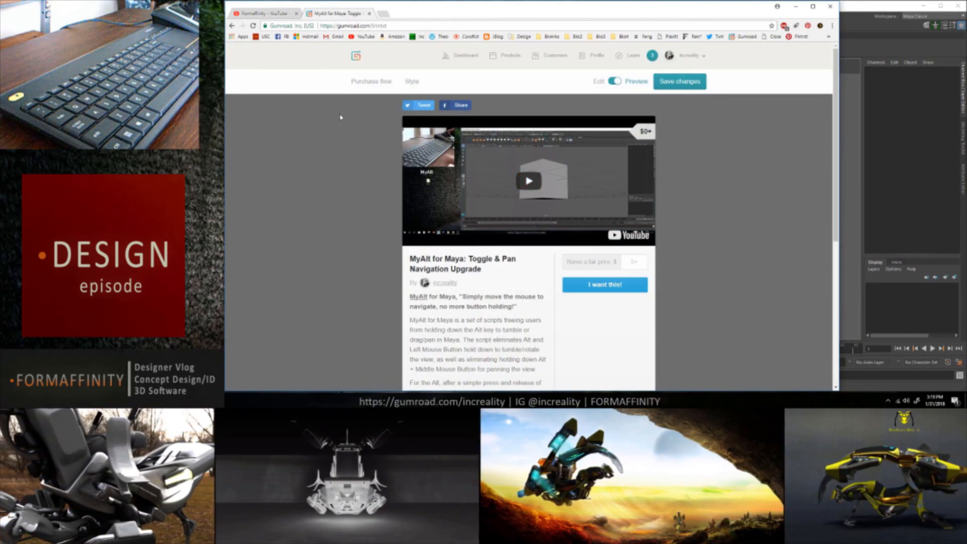
mouse_move(445, 283)
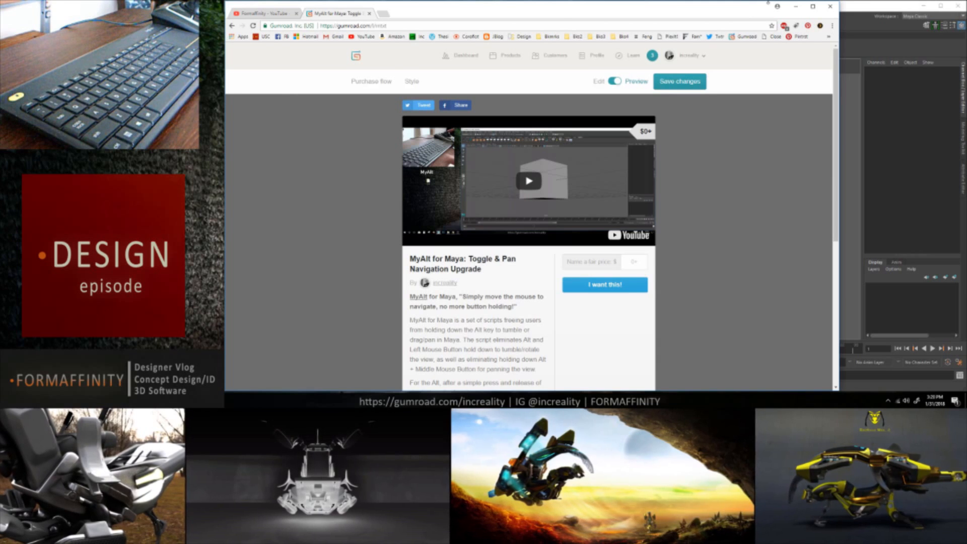
click(794, 8)
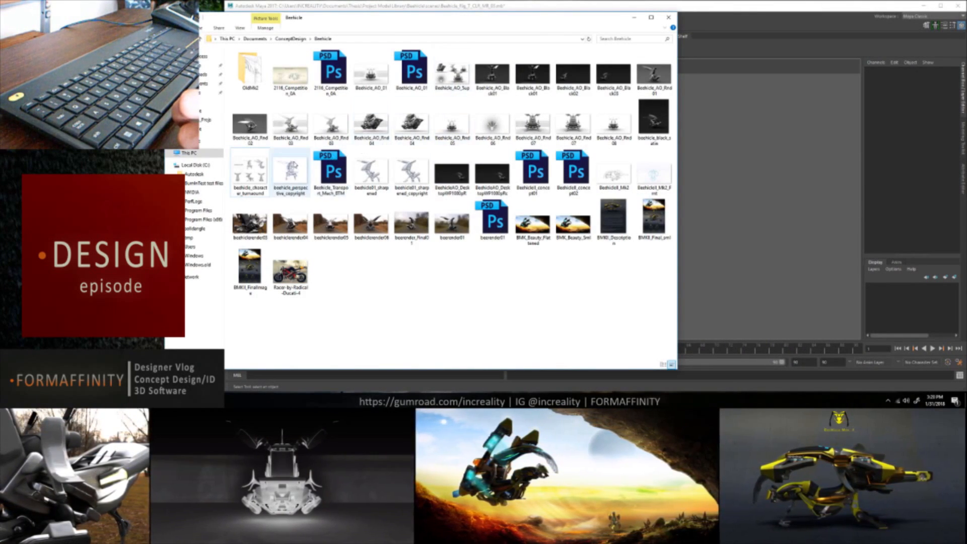
- View the beehicle_character_turnaround image from the Beehicle folder, then minimize the folder and image windows
double_click(250, 174)
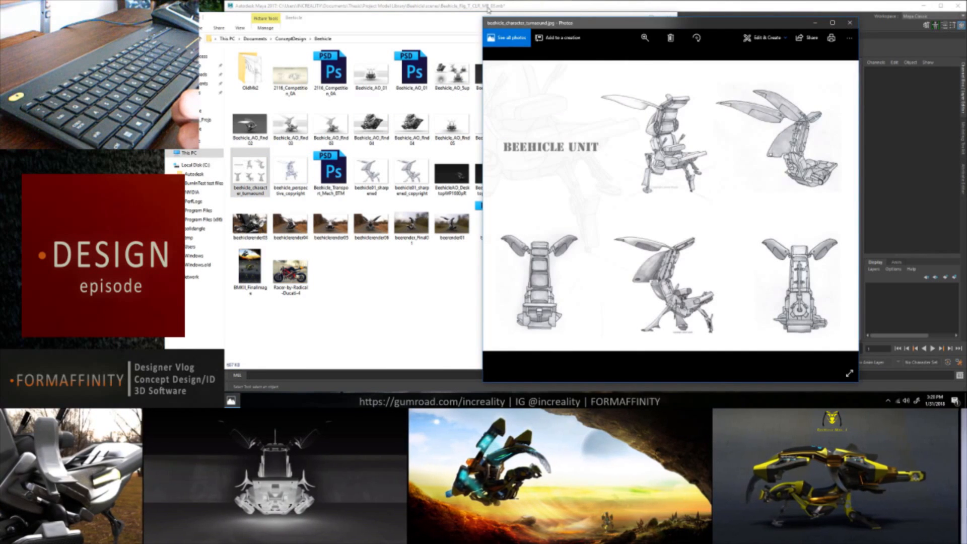
click(634, 17)
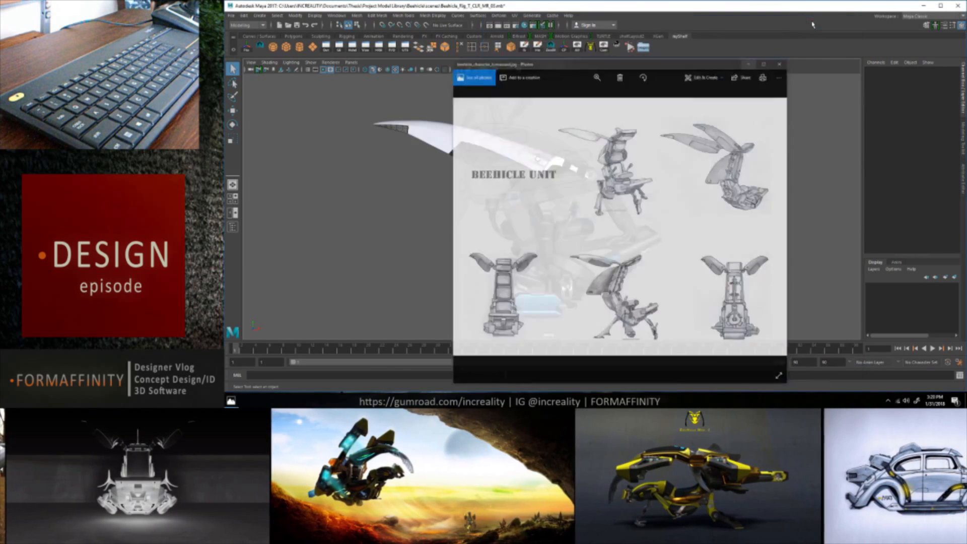
click(815, 23)
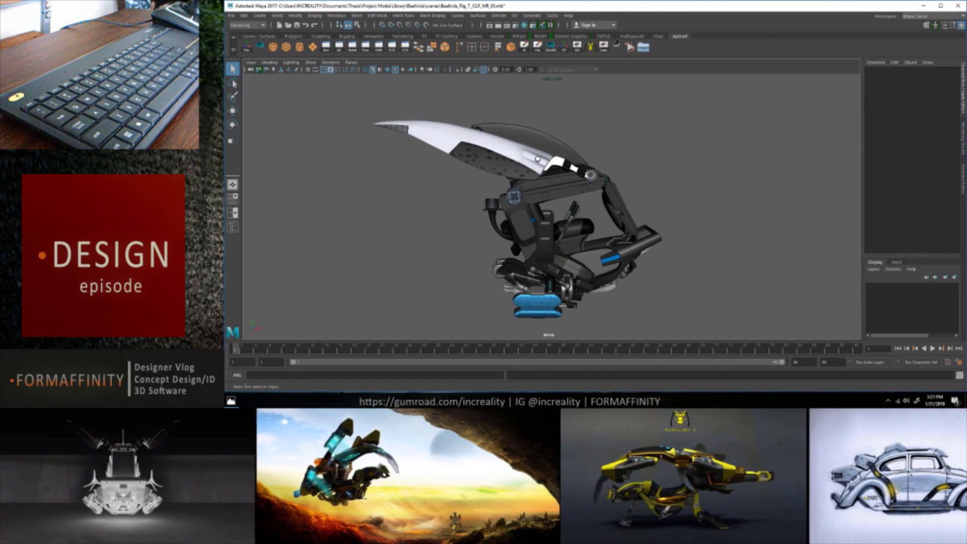
- Run the MyAlt AutoHotkey script from the AHK subfolder of MyAlt and minimize the folder window
double_click(188, 129)
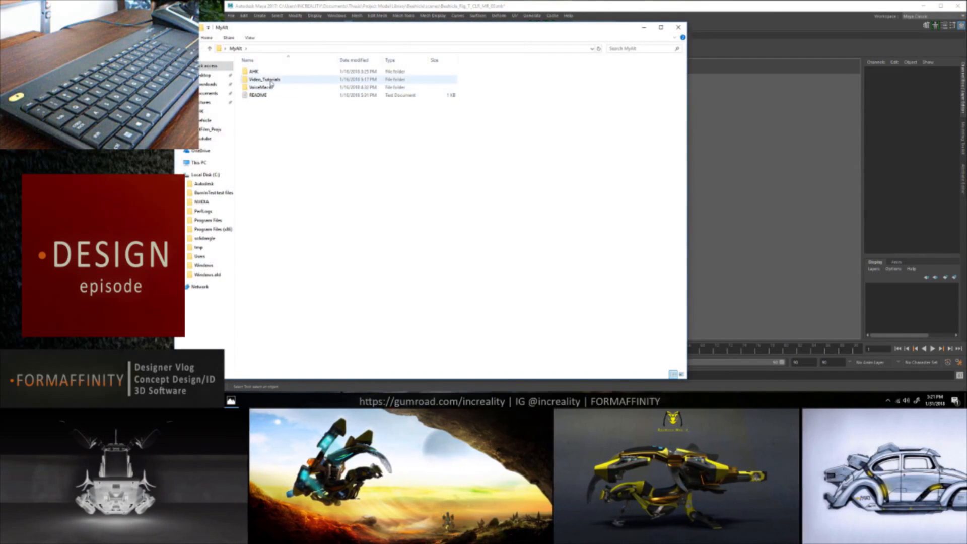
double_click(258, 72)
double_click(257, 80)
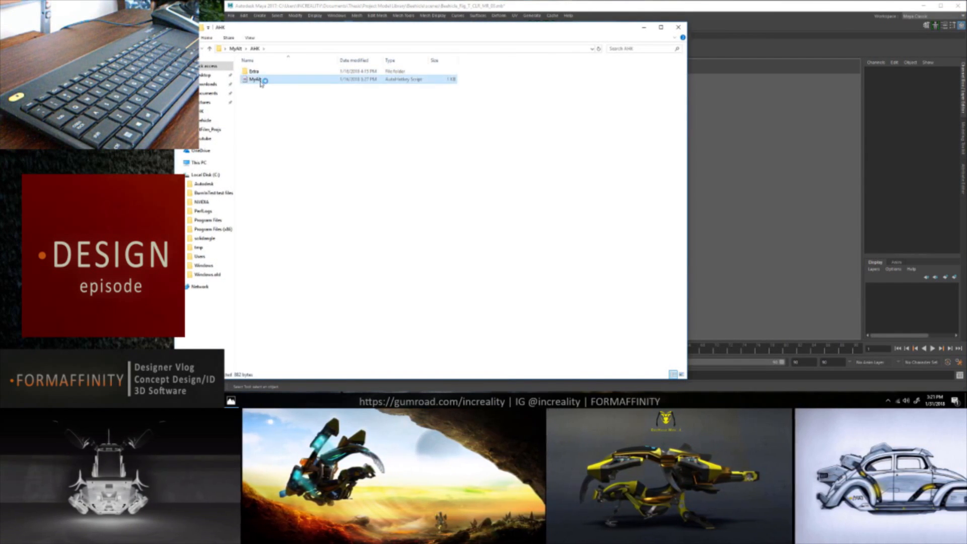
click(643, 28)
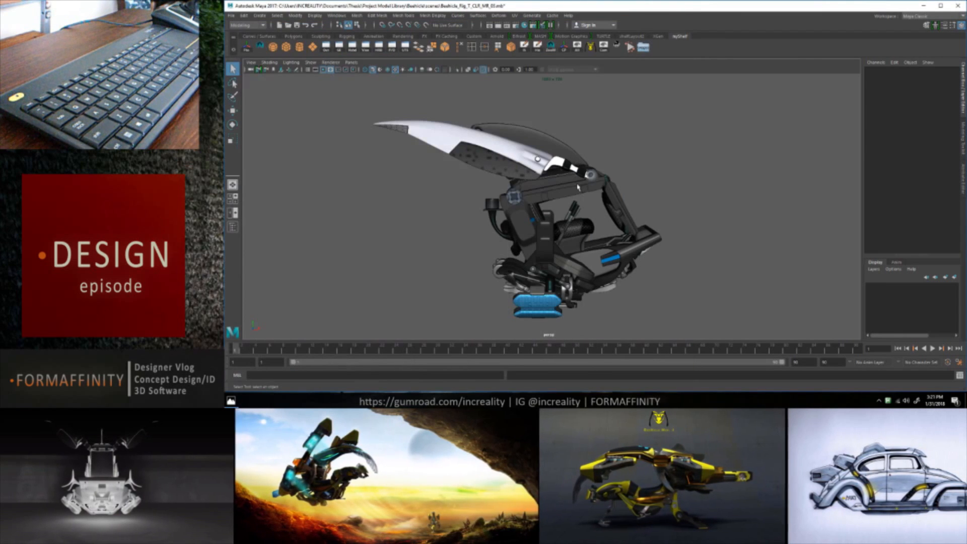
- Examine the folded Beehicle model from the side, rear quarter and front, using the MyAlt navigation
alt+drag(472, 176, 441, 159)
alt+drag(403, 190, 471, 164)
alt+middle_drag(472, 164, 507, 173)
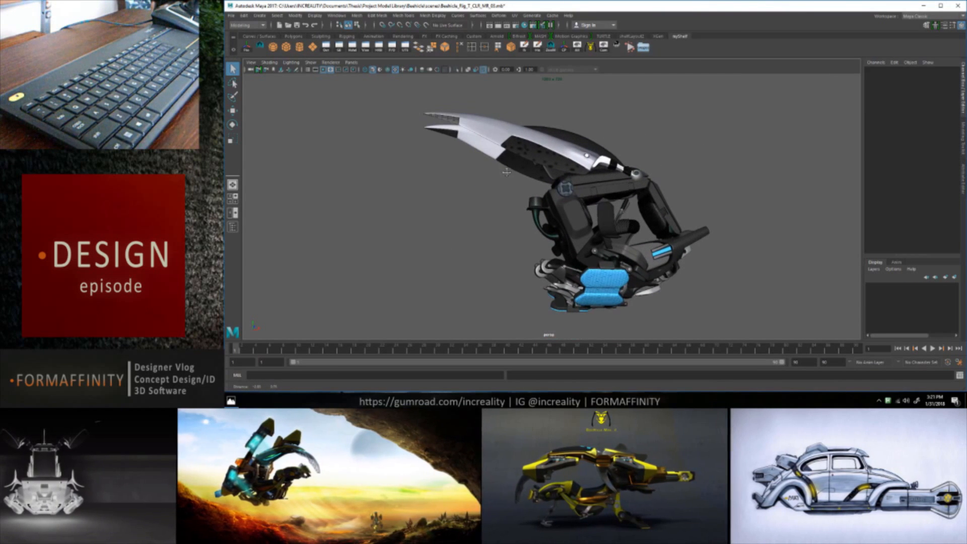
alt+drag(496, 176, 468, 169)
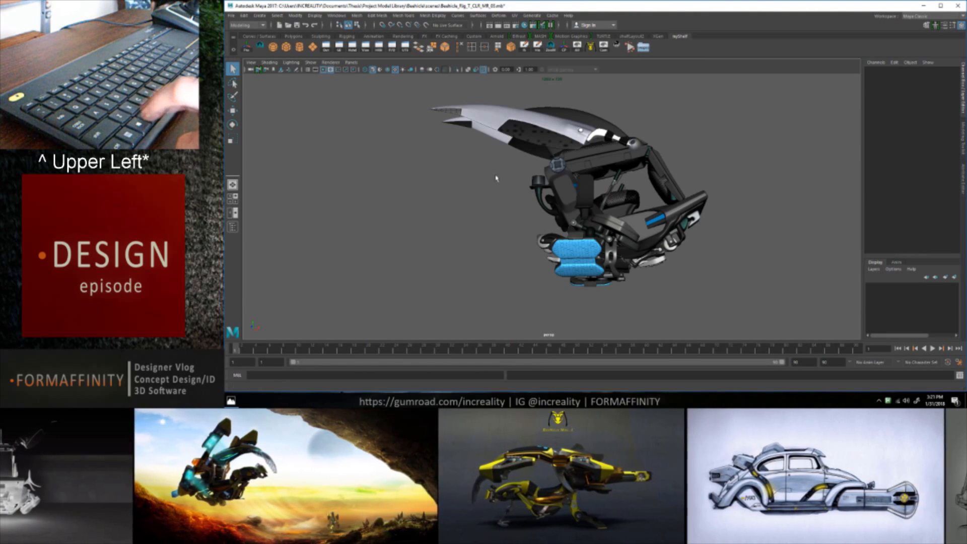
alt+drag(494, 190, 440, 187)
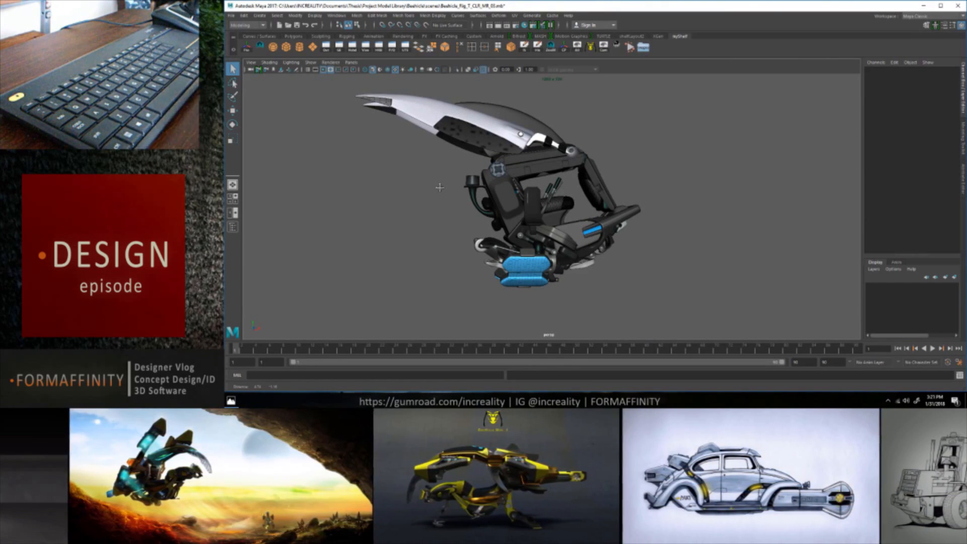
alt+drag(439, 187, 363, 196)
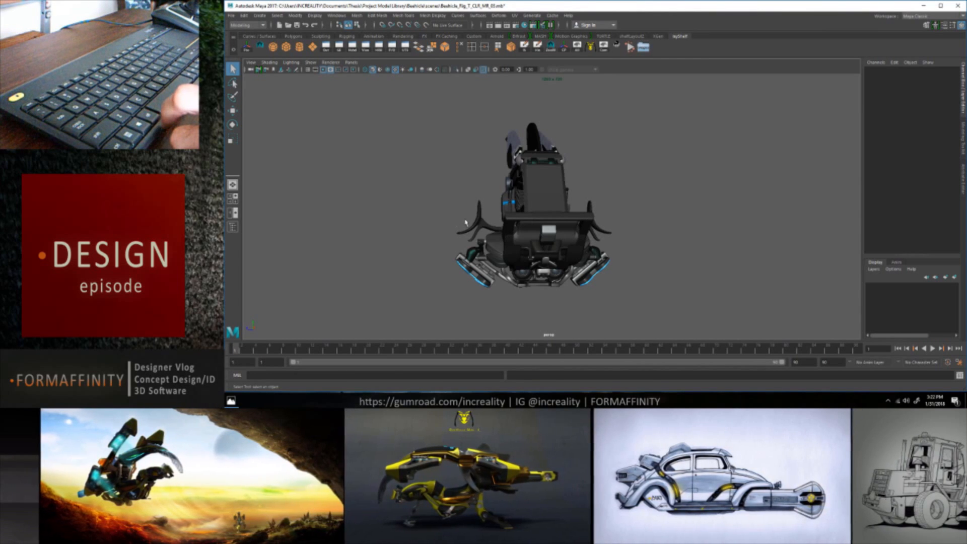
alt+drag(476, 209, 549, 218)
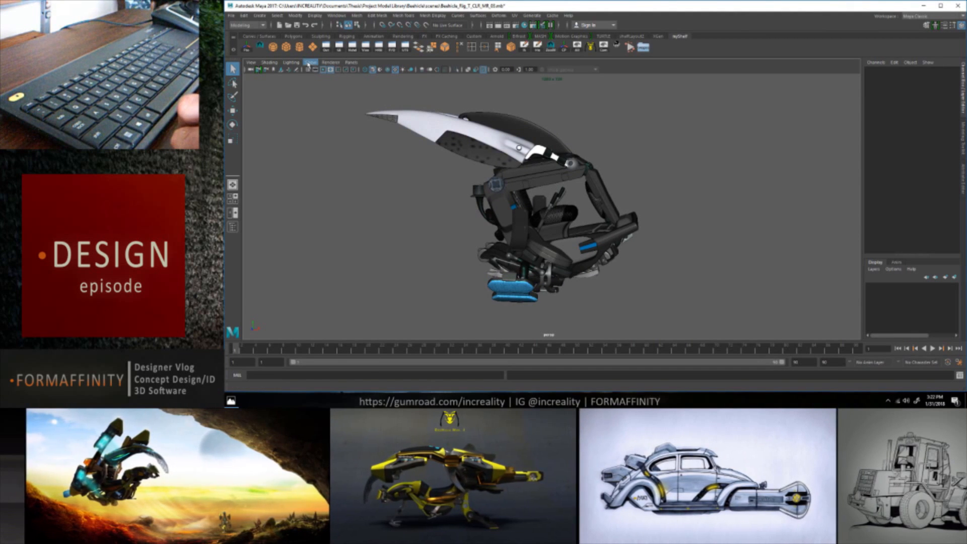
- Show the rig's control curves in the viewport and select the COG control ring around the vehicle
click(312, 63)
click(324, 102)
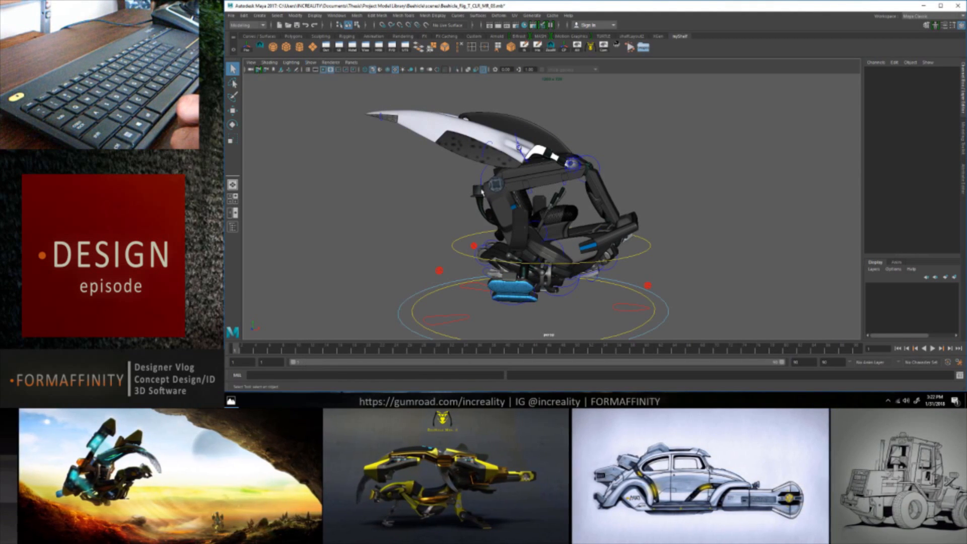
click(666, 258)
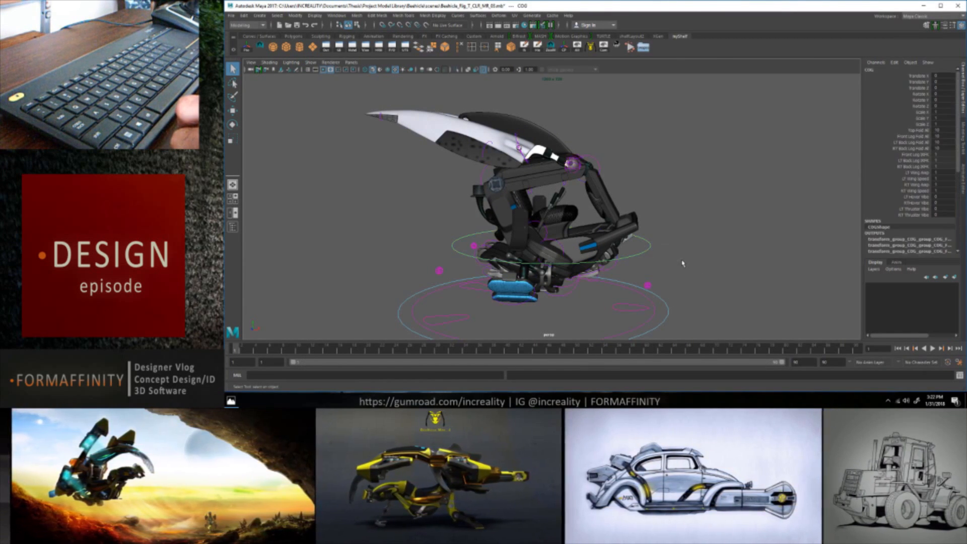
alt+drag(686, 259, 338, 258)
alt+drag(534, 231, 497, 194)
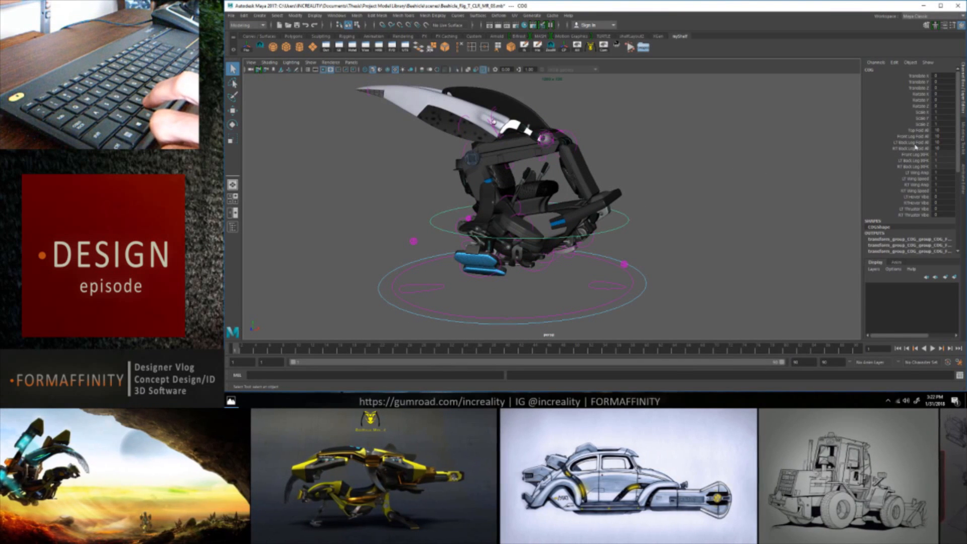
- Set the COG control's top, front leg, left back leg and right back leg fold attributes to 0
drag(937, 130, 937, 148)
text(0)
key(Return)
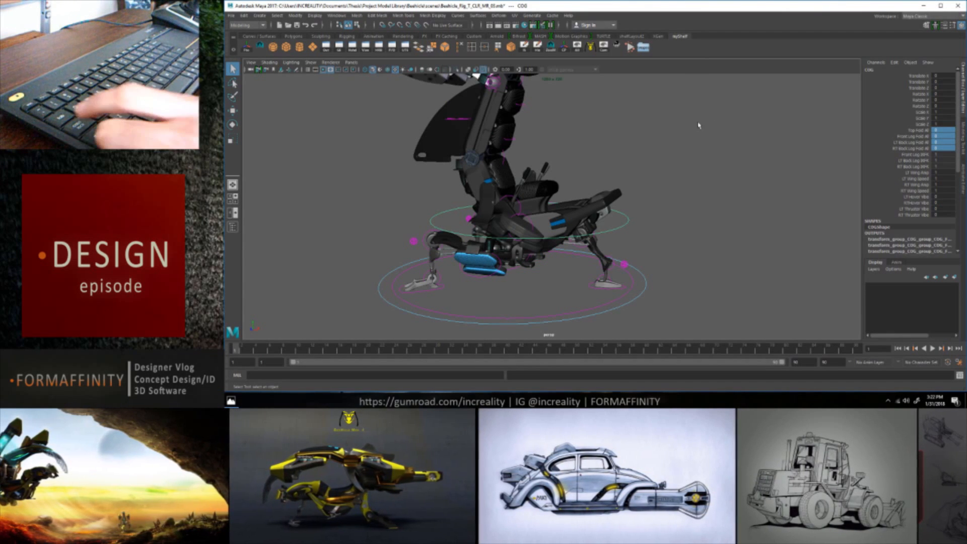
alt+right_drag(637, 105, 648, 154)
mouse_move(648, 154)
alt+mouse_down()
mouse_move(660, 158)
mouse_move(643, 168)
alt+mouse_up()
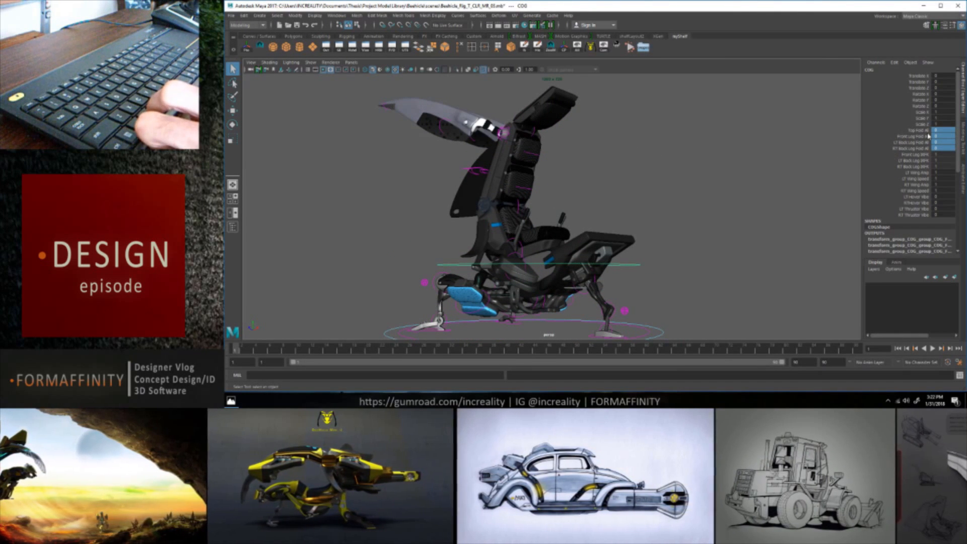
- Scrub the four COG fold attributes together to fold the vehicle and unfold it again, then deselect the control
drag(923, 132, 918, 143)
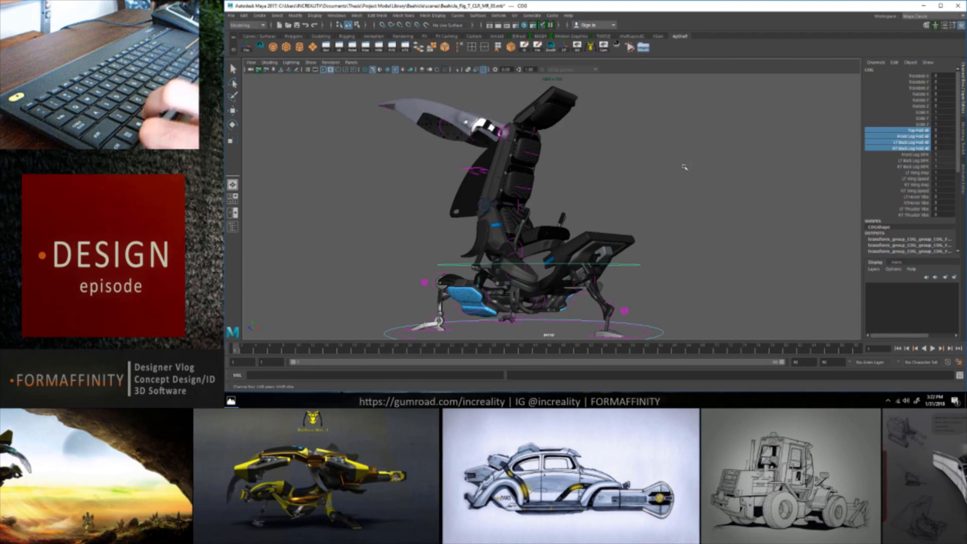
middle_drag(683, 166, 723, 169)
alt+drag(588, 190, 626, 190)
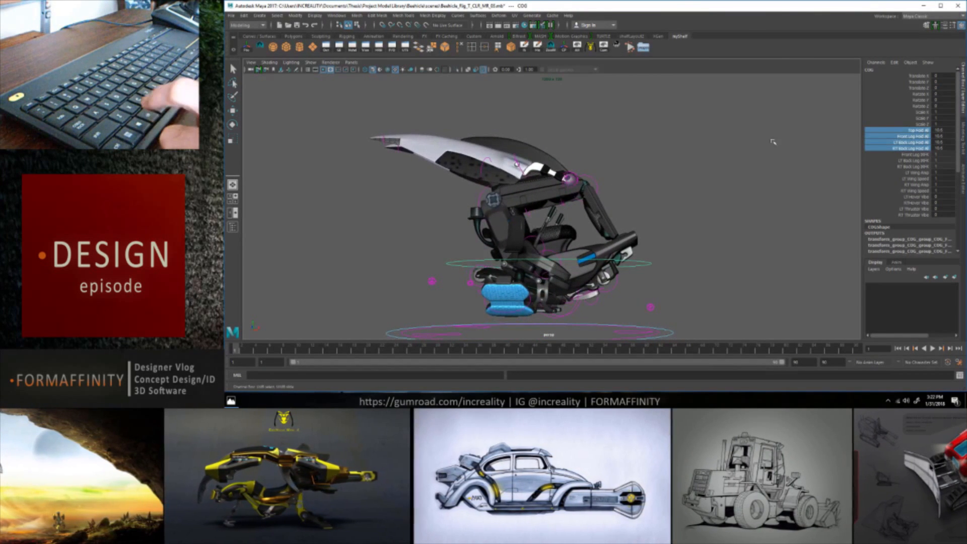
middle_drag(739, 141, 714, 141)
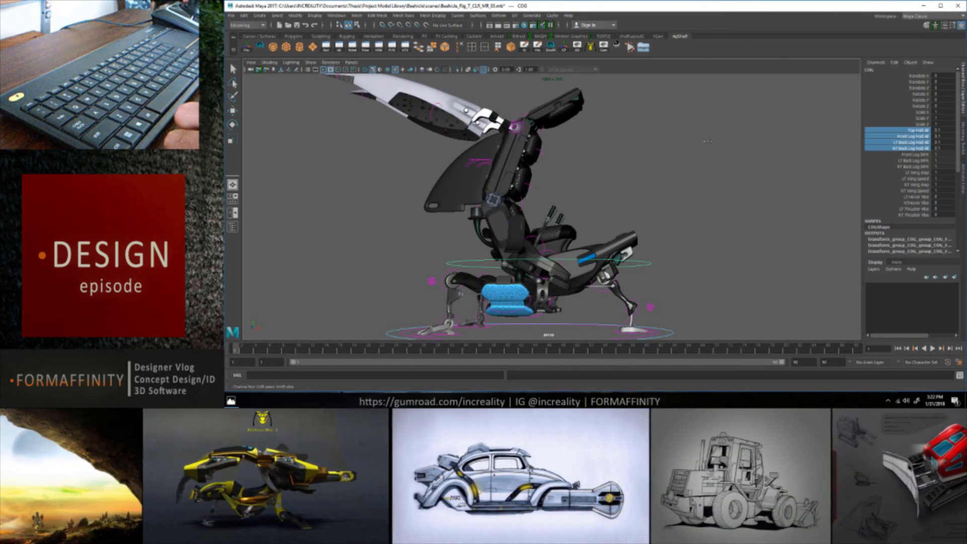
drag(942, 130, 940, 136)
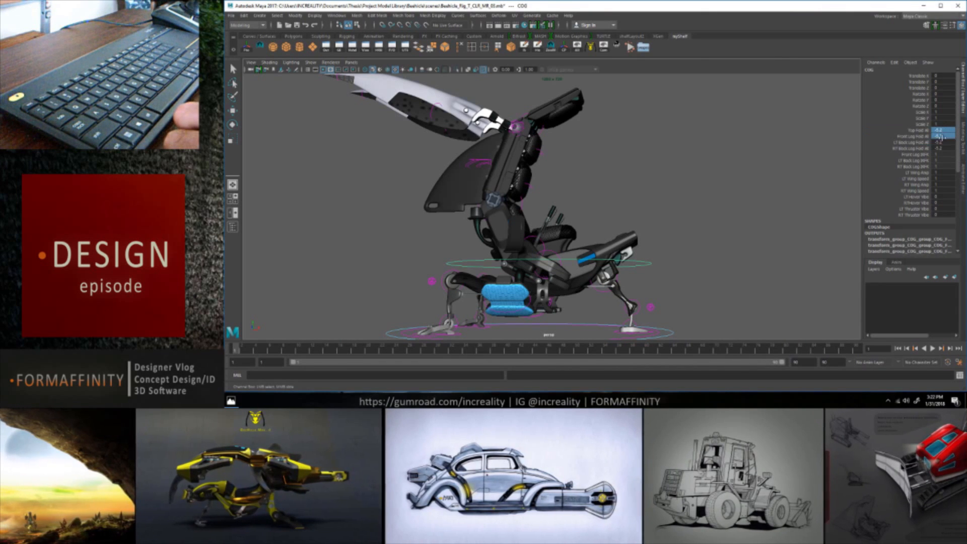
key(q)
click(652, 183)
- Select the dorsal control behind the backrest and scrub LT Dorsal and RT Dorsal together to spread both dorsal panels
mouse_move(653, 183)
alt+mouse_down()
mouse_move(626, 153)
mouse_move(718, 163)
mouse_move(651, 174)
alt+mouse_up()
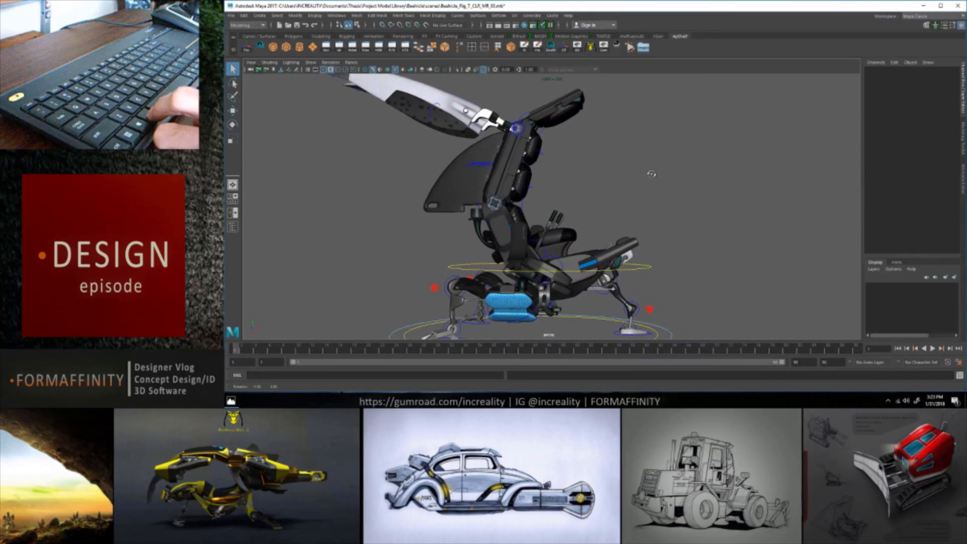
alt+drag(651, 173, 698, 190)
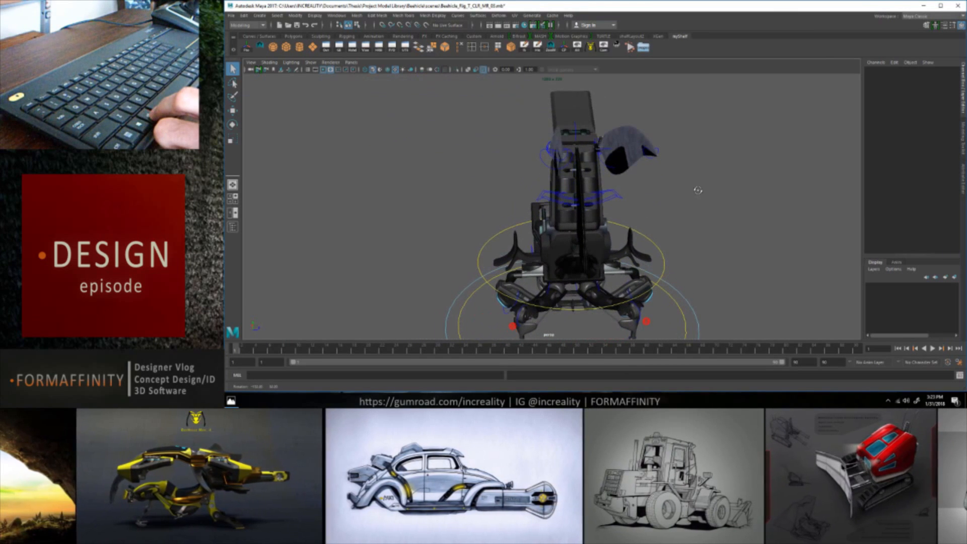
click(621, 198)
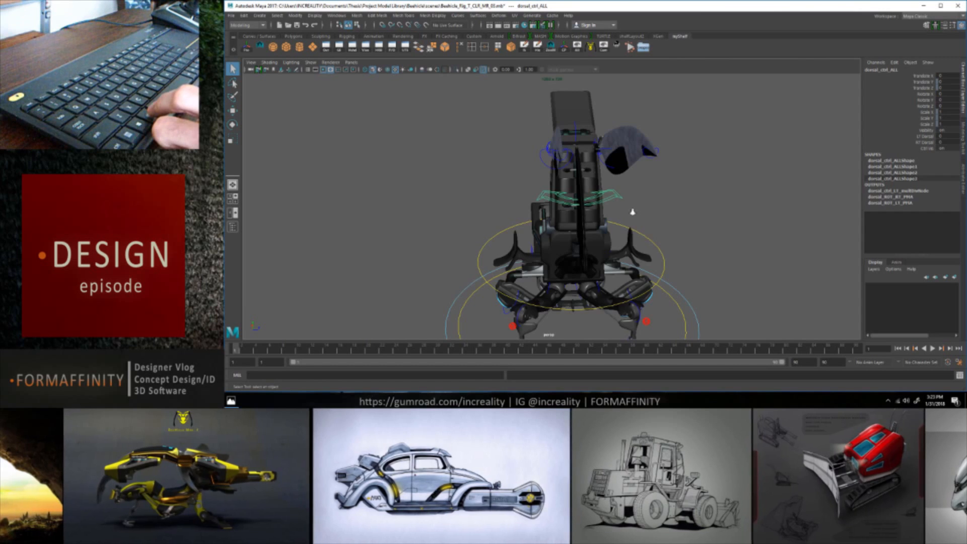
scroll(634, 215, up, 2)
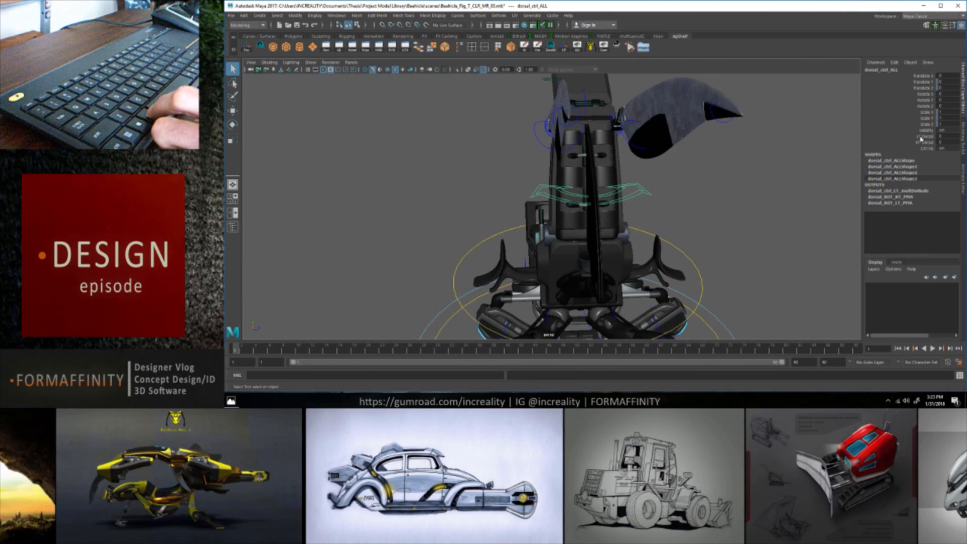
drag(920, 137, 918, 143)
alt+drag(736, 170, 688, 157)
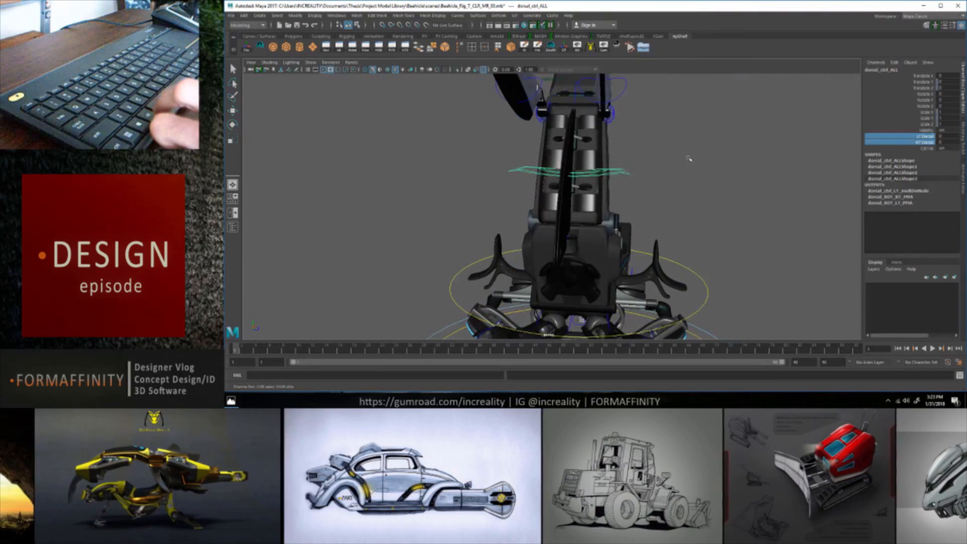
middle_drag(690, 157, 908, 168)
alt+drag(694, 159, 876, 150)
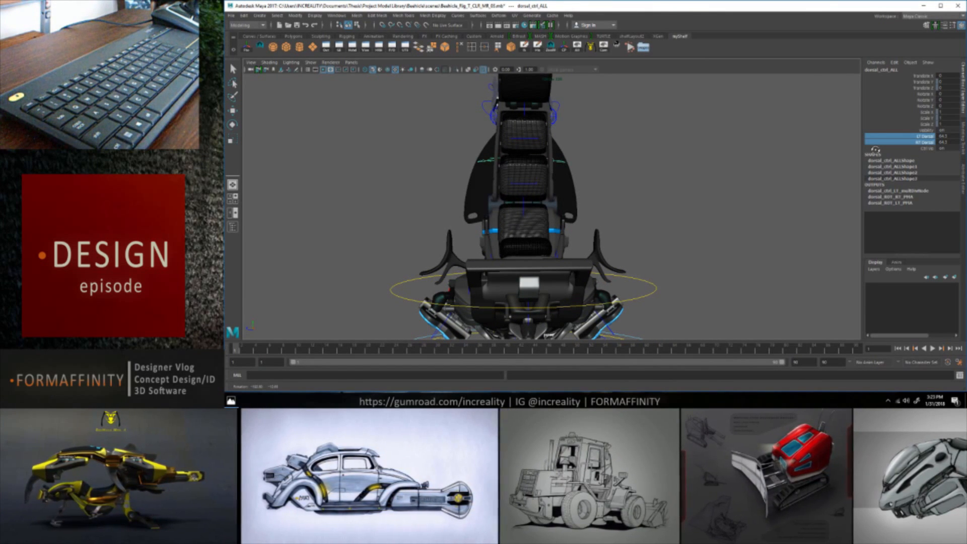
- Set LT Dorsal and RT Dorsal to 0 and deselect the dorsal control
mouse_move(876, 150)
alt+mouse_down()
mouse_move(686, 153)
mouse_move(876, 158)
alt+mouse_up()
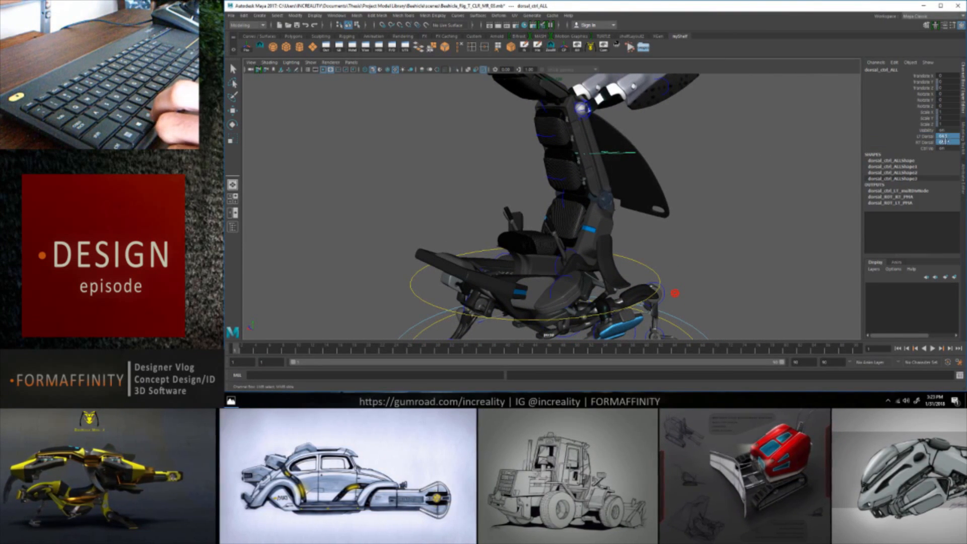
text(0)
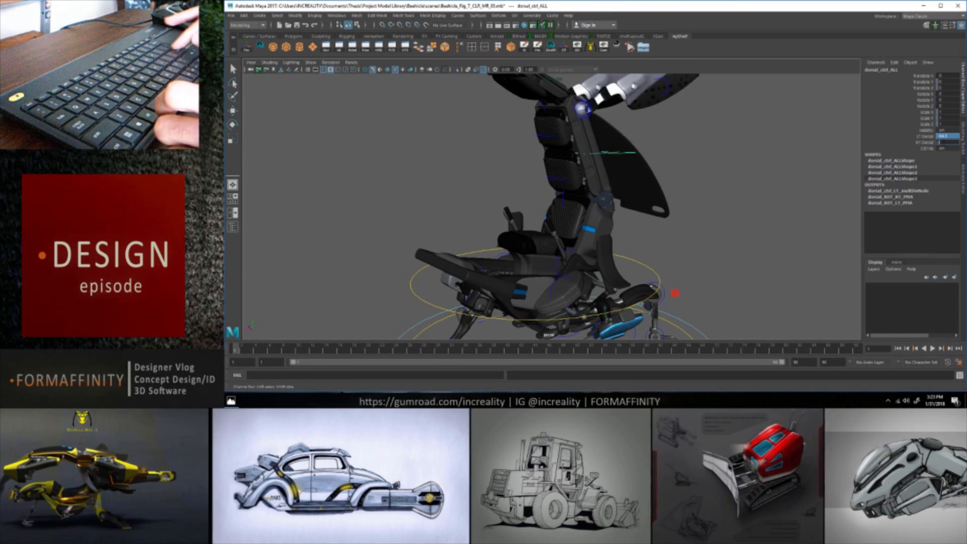
key(Return)
click(782, 158)
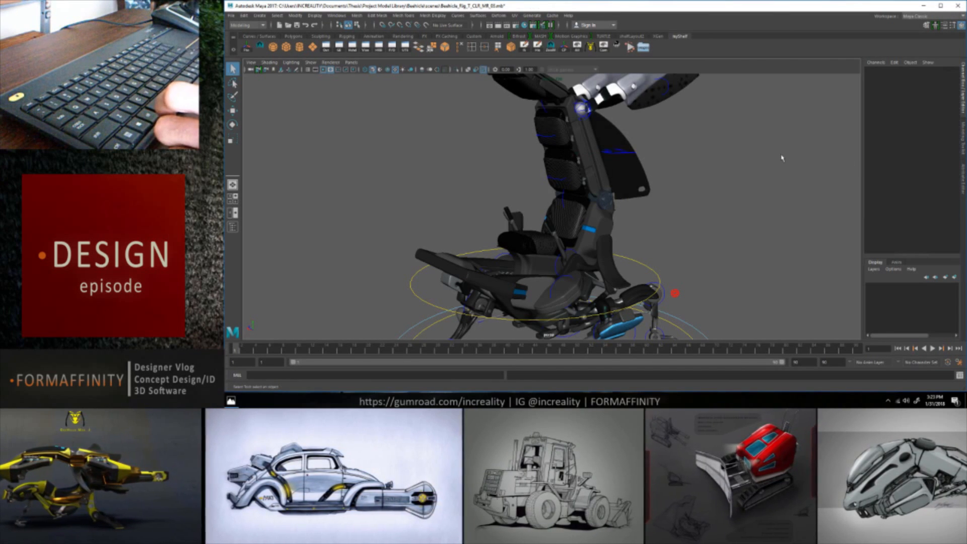
- Inspect the left hover pad from the vehicle's underside, selecting it briefly and deselecting it again
alt+drag(698, 158, 583, 113)
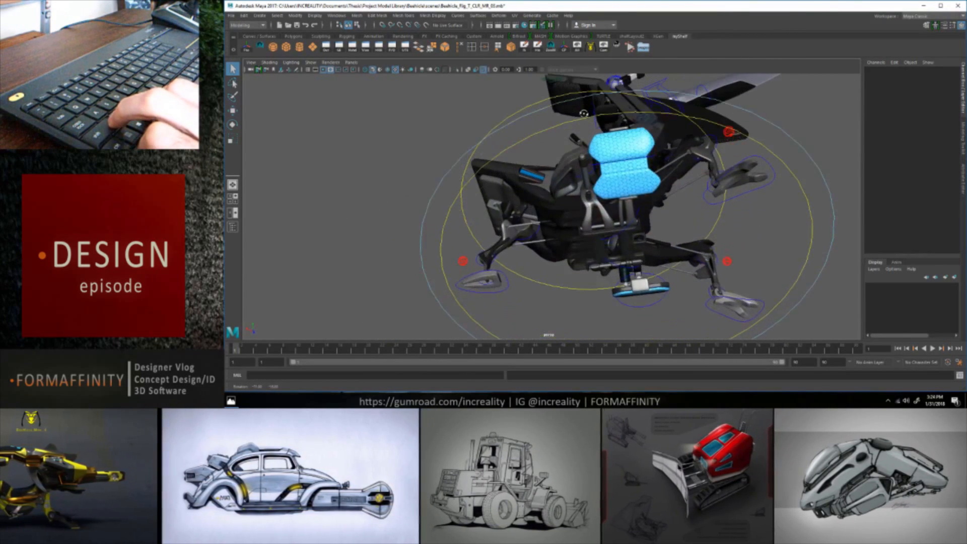
click(608, 168)
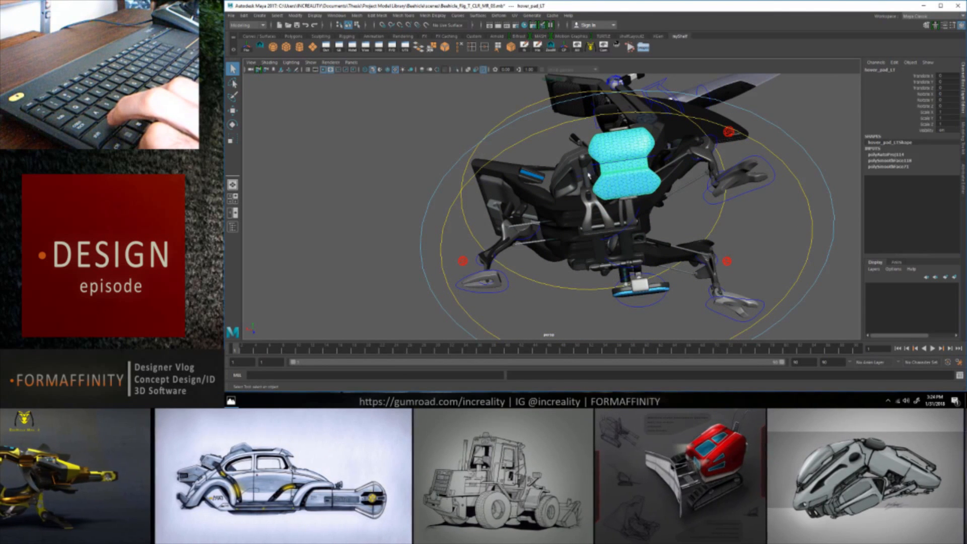
click(558, 182)
alt+drag(581, 219, 629, 235)
click(692, 183)
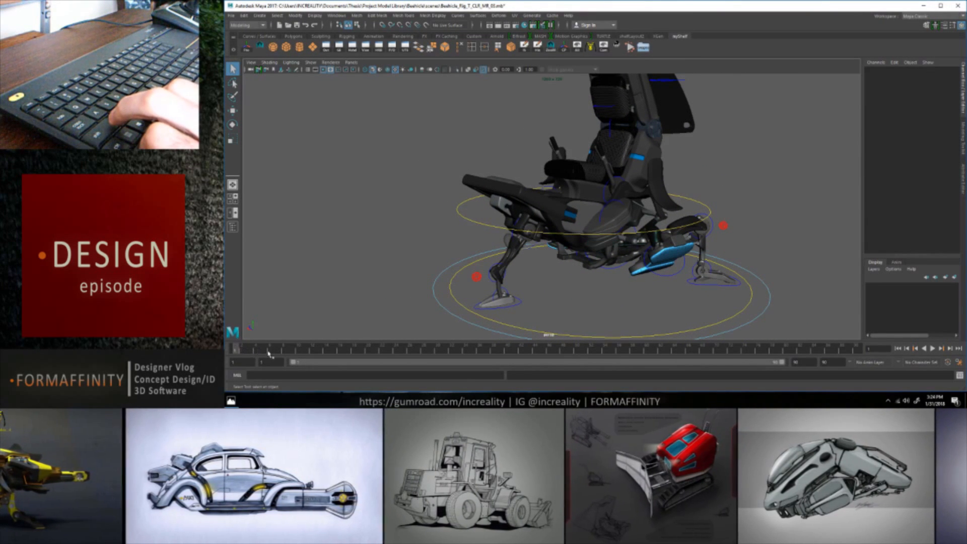
- Select the COG control and scrub LT Thruster Vibe and RT Thruster Vibe together to about 4.1
alt+drag(576, 272, 628, 268)
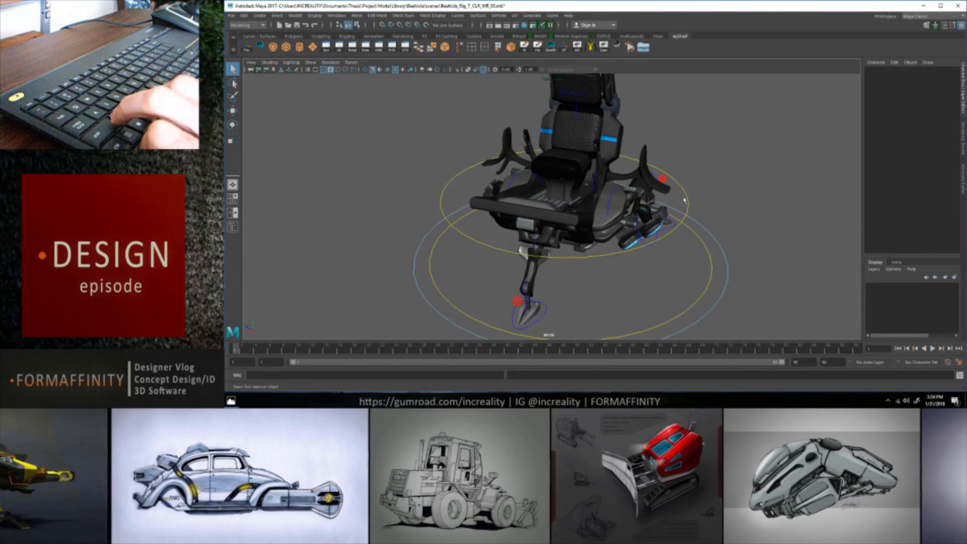
key(z)
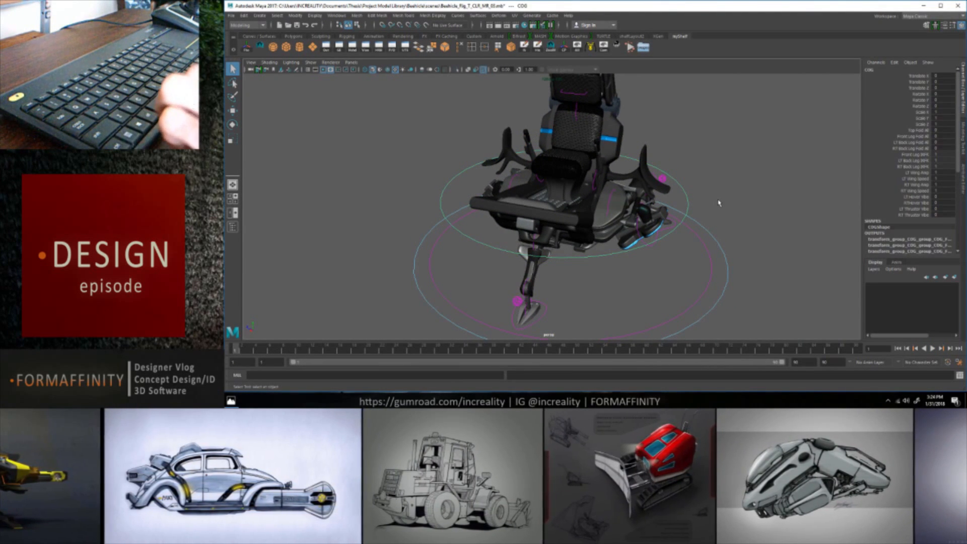
click(924, 210)
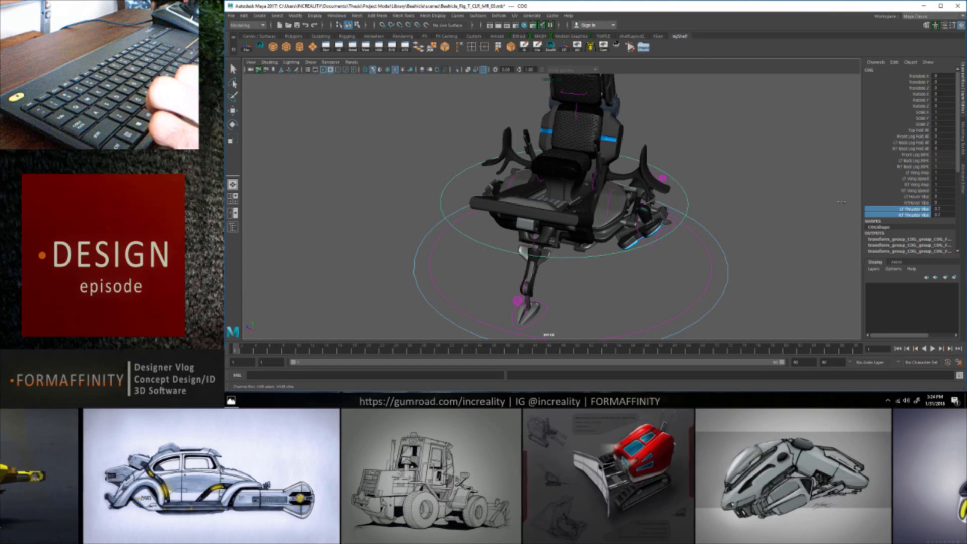
middle_drag(832, 202, 881, 200)
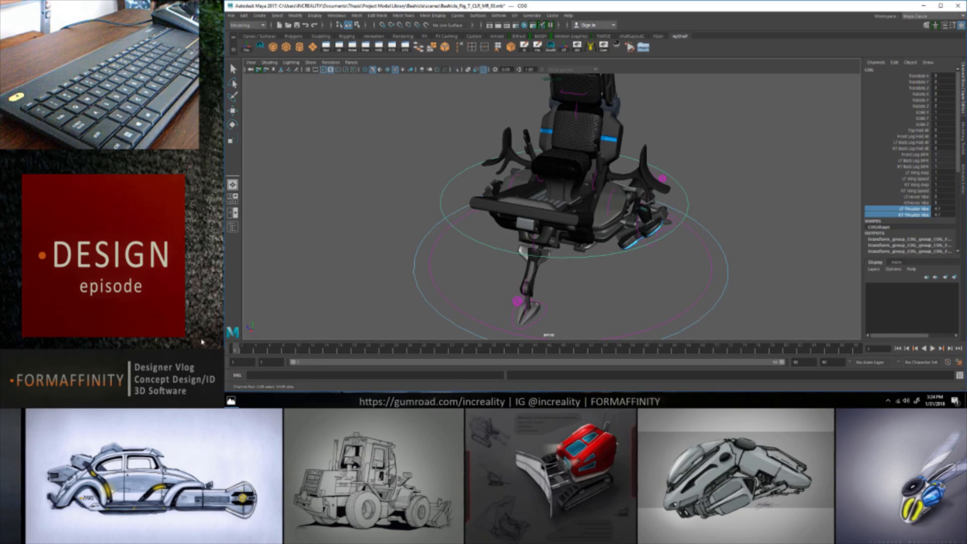
- Raise the COG control's LT Wing Speed and RT Wing Speed together and play the timeline to show the wings flapping
alt+drag(378, 270, 580, 162)
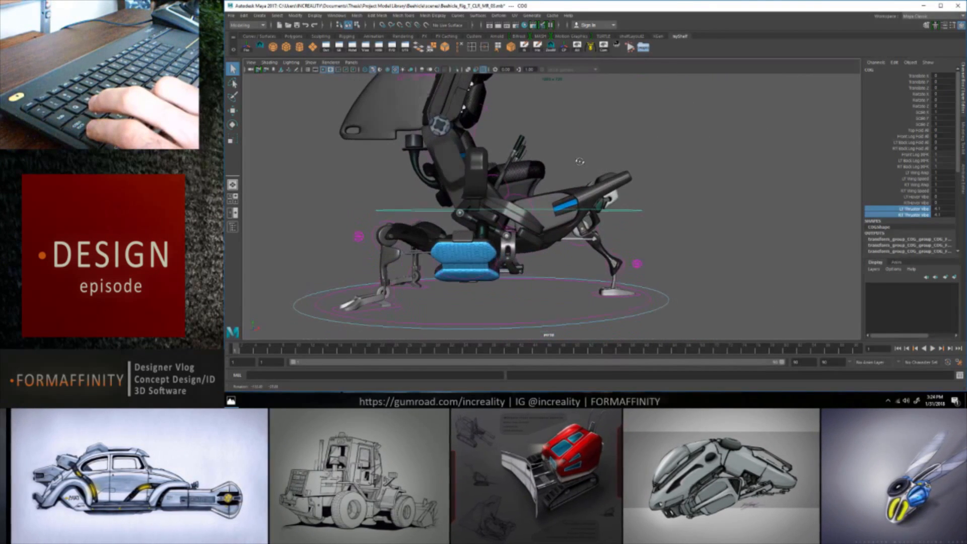
alt+middle_drag(583, 130, 611, 196)
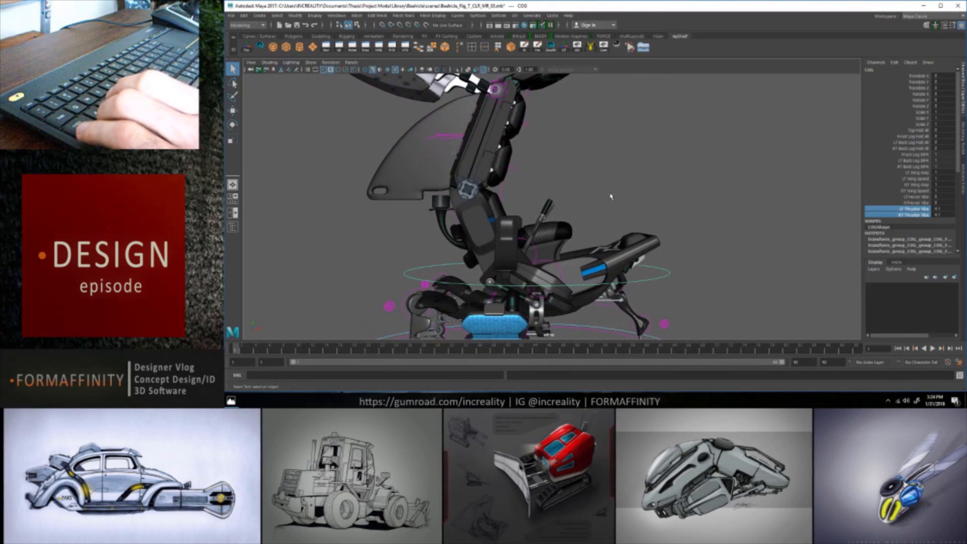
scroll(611, 196, down, 2)
scroll(611, 196, down, 3)
mouse_move(614, 194)
alt+mouse_down()
mouse_move(557, 196)
mouse_move(598, 190)
alt+mouse_up()
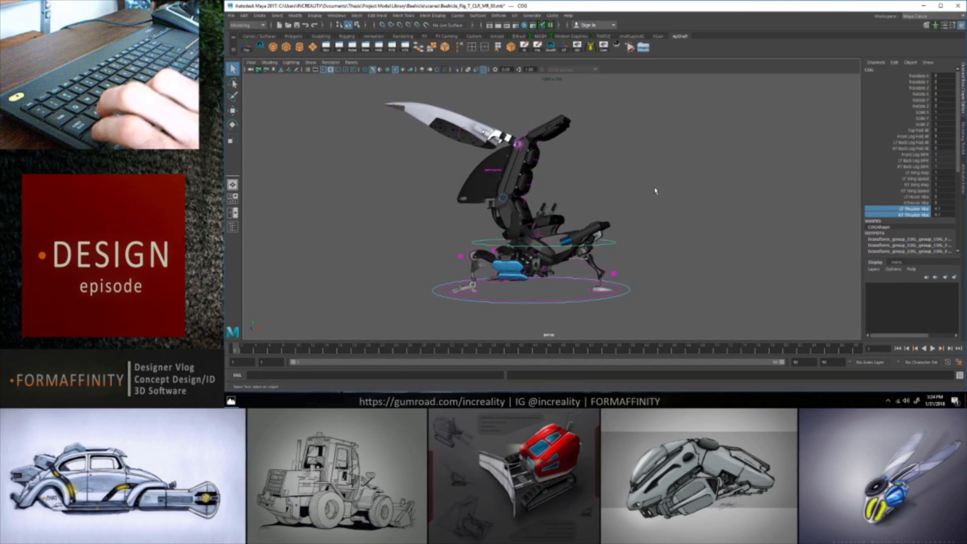
click(923, 179)
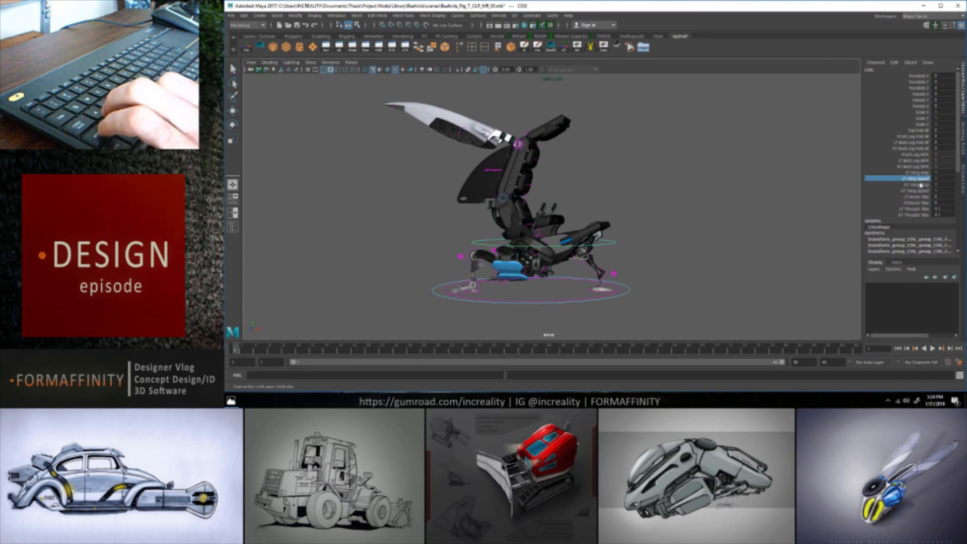
ctrl+click(919, 191)
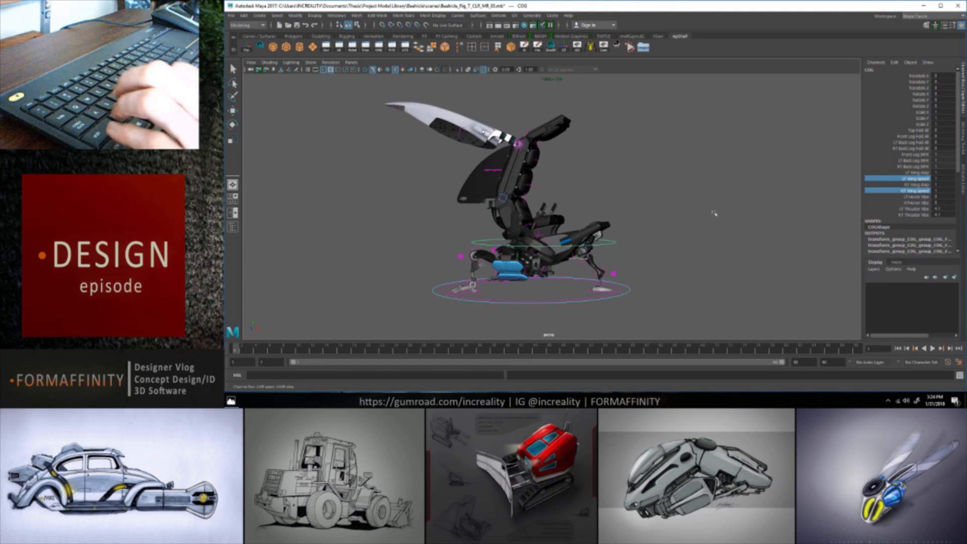
middle_drag(632, 231, 736, 233)
click(933, 348)
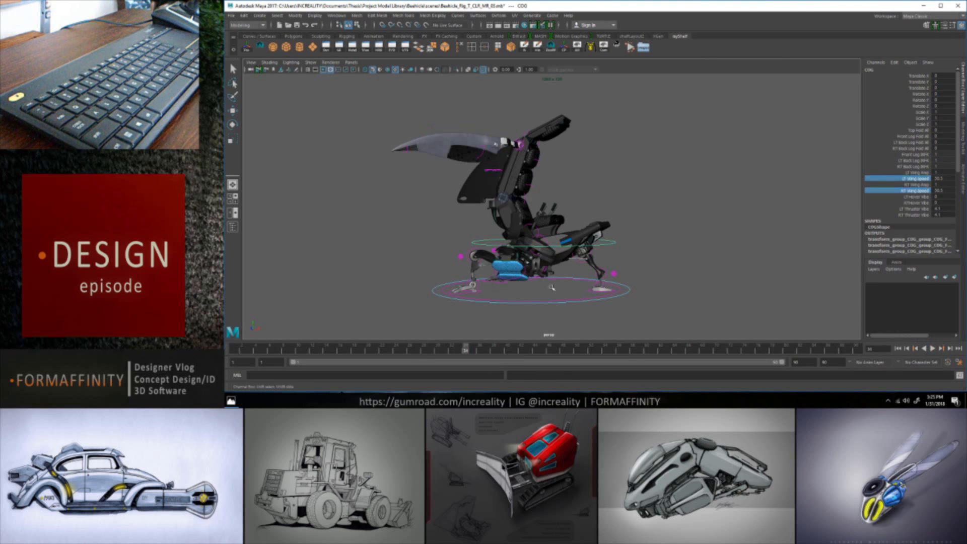
- Lower LT Wing Speed and RT Wing Speed together in two passes, playing the timeline to compare the flapping
middle_drag(769, 183, 695, 180)
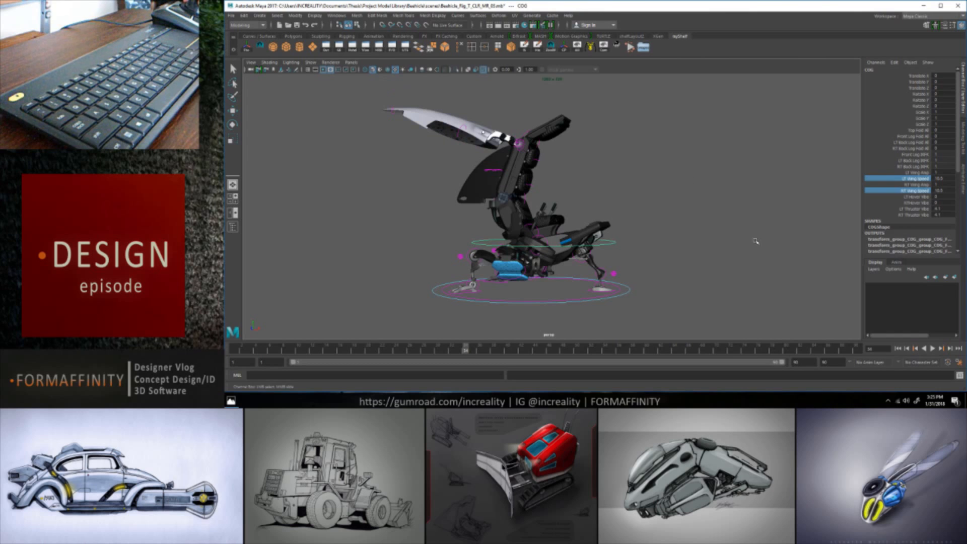
click(933, 348)
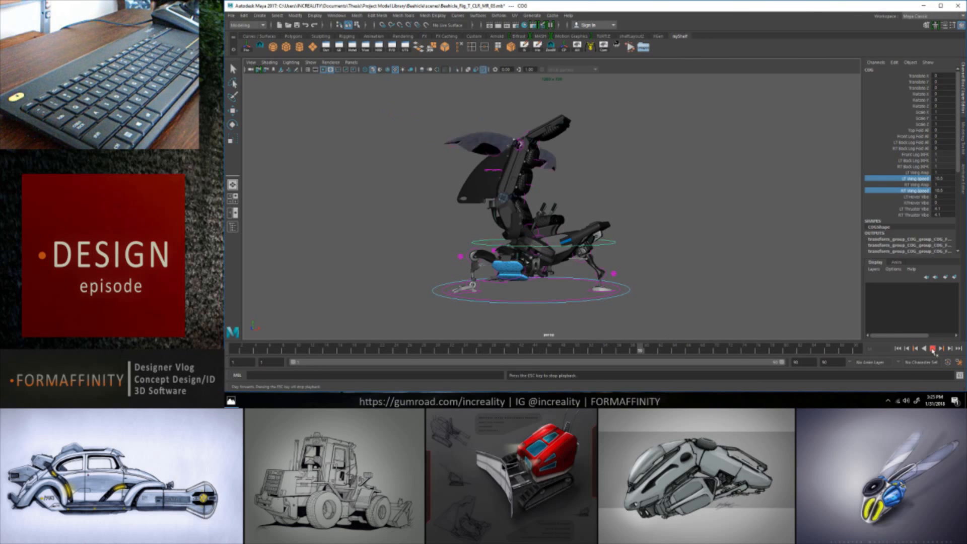
middle_drag(814, 184, 785, 183)
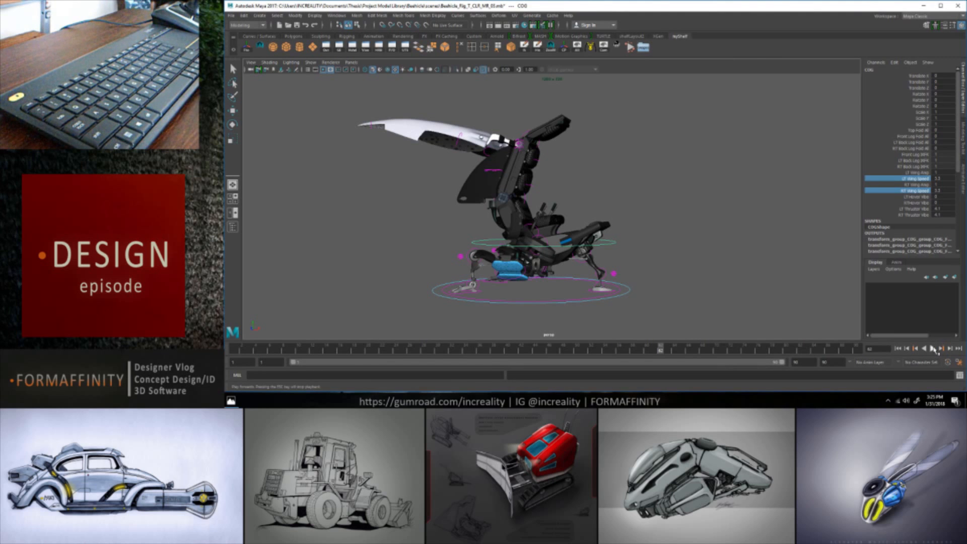
- Examine the rig's side, wings, underside and rear, and deselect the COG control
alt+drag(725, 236, 551, 249)
scroll(550, 248, up, 3)
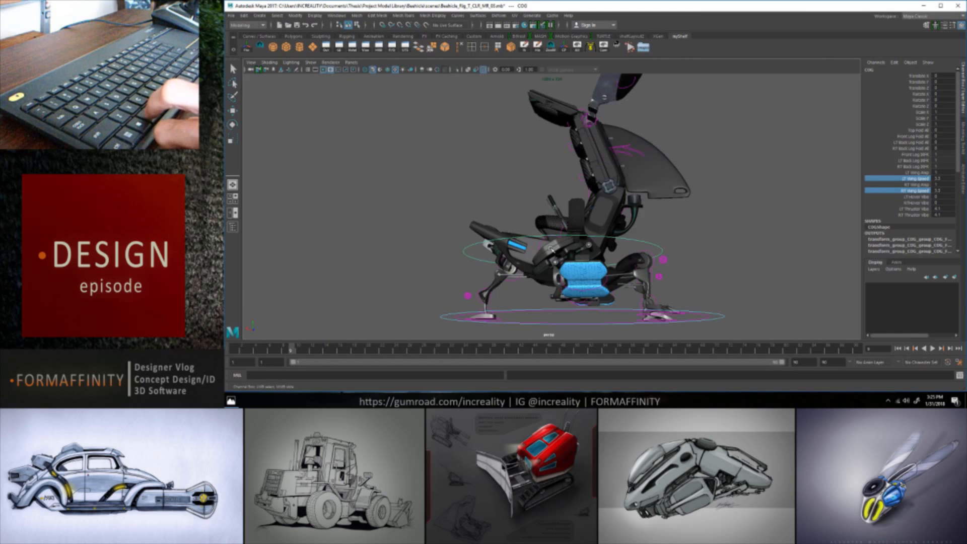
scroll(552, 244, up, 2)
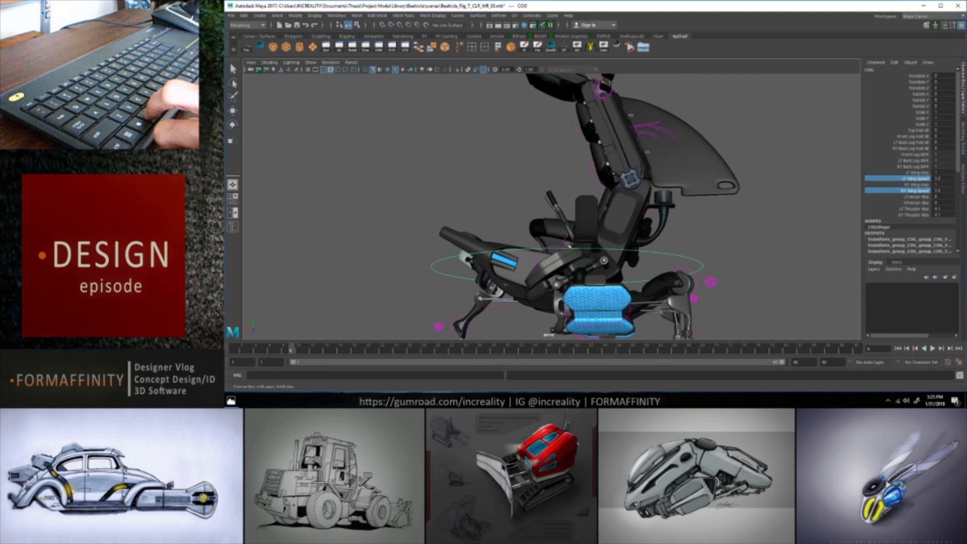
alt+middle_drag(575, 185, 518, 102)
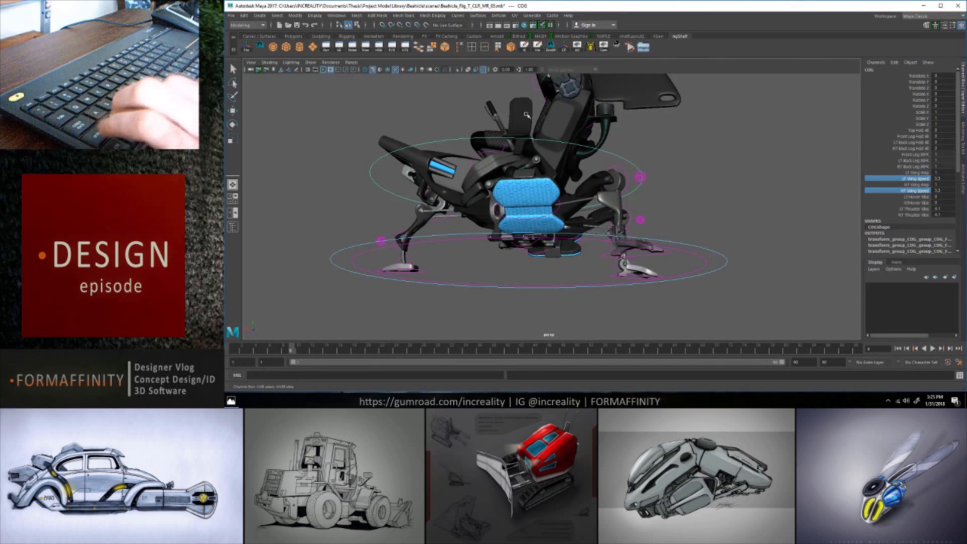
alt+drag(596, 161, 626, 167)
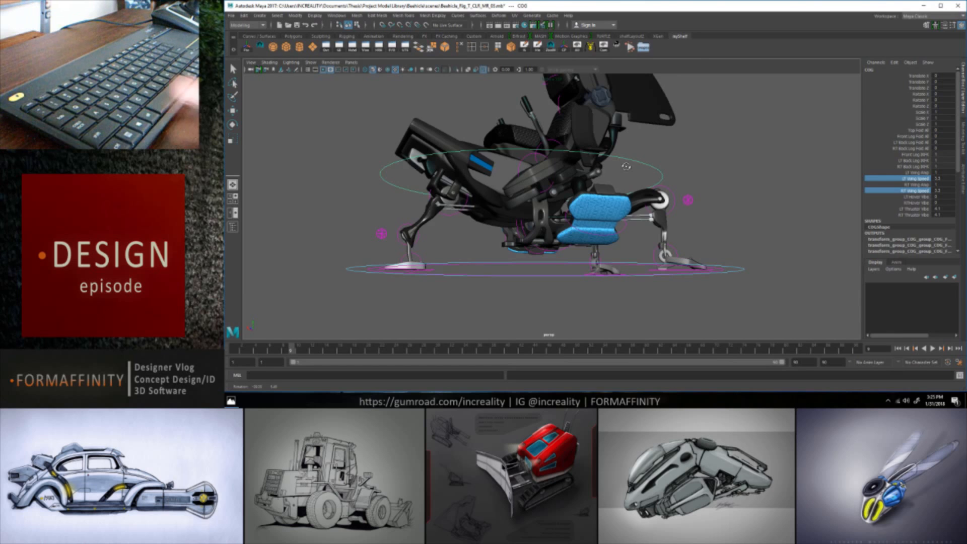
alt+drag(626, 166, 615, 168)
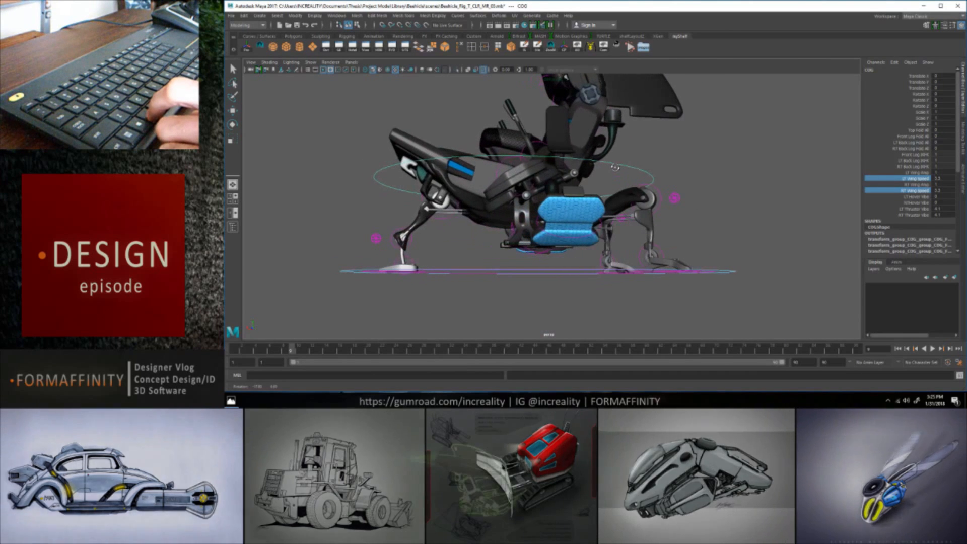
alt+middle_drag(615, 168, 636, 182)
alt+drag(636, 182, 594, 122)
alt+drag(559, 188, 514, 229)
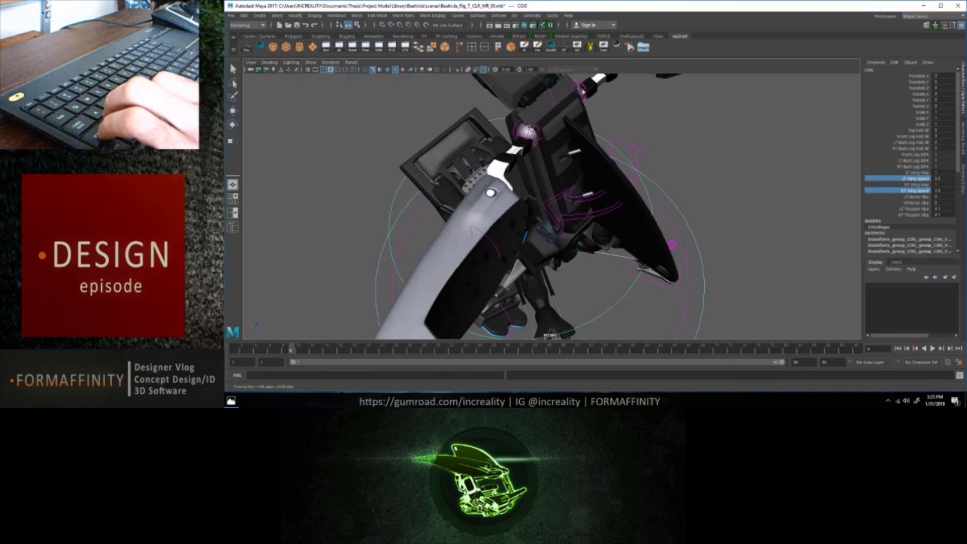
alt+drag(588, 196, 559, 170)
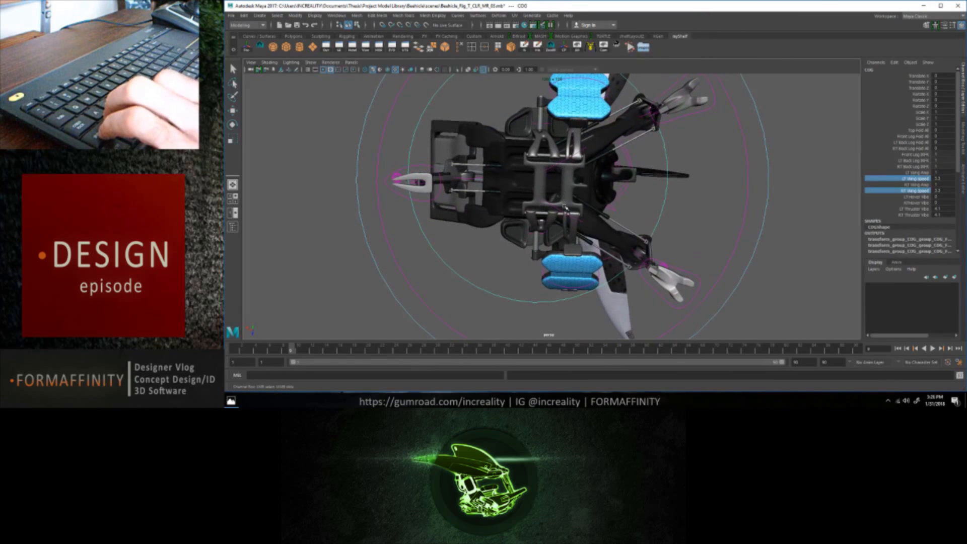
alt+drag(571, 208, 668, 220)
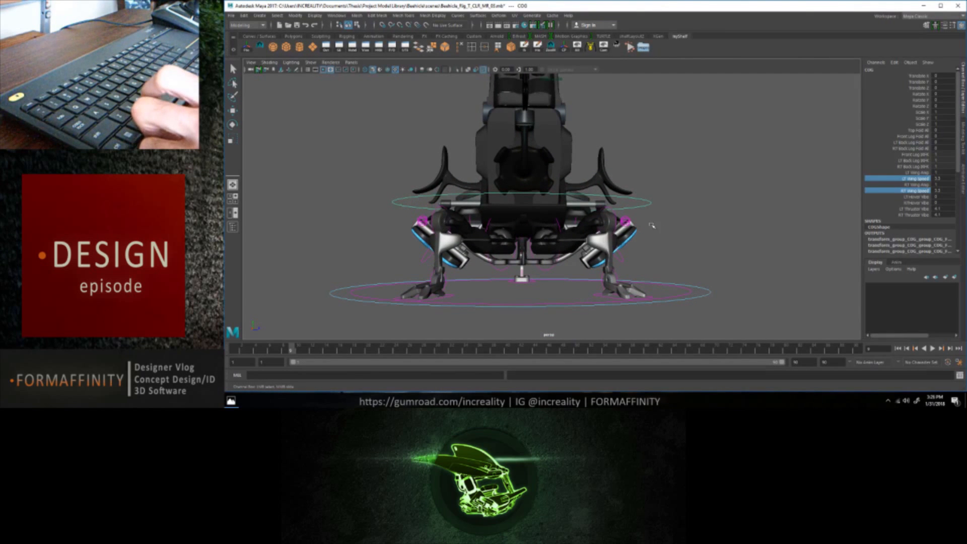
click(725, 171)
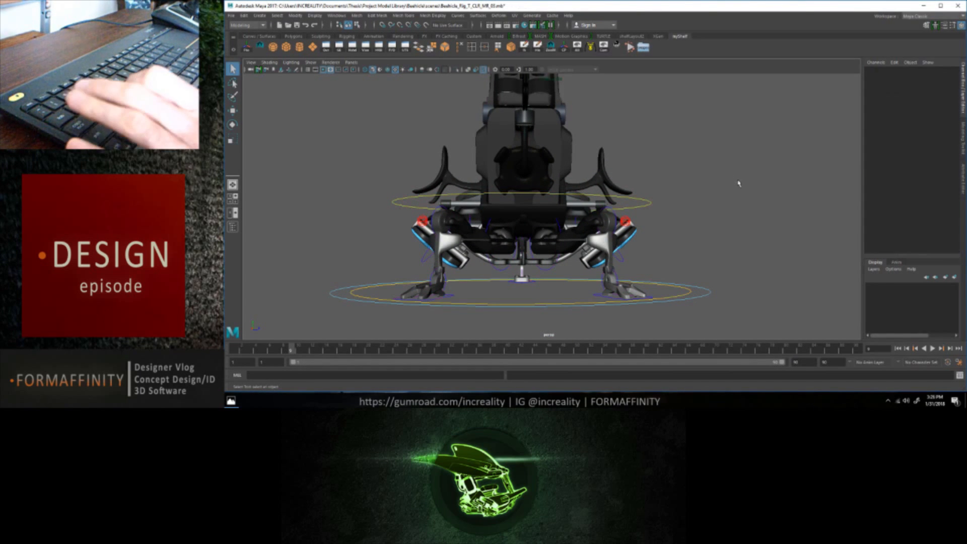
- Select the COG control and scrub its front leg fold attribute up to tuck the front leg under the body
click(650, 205)
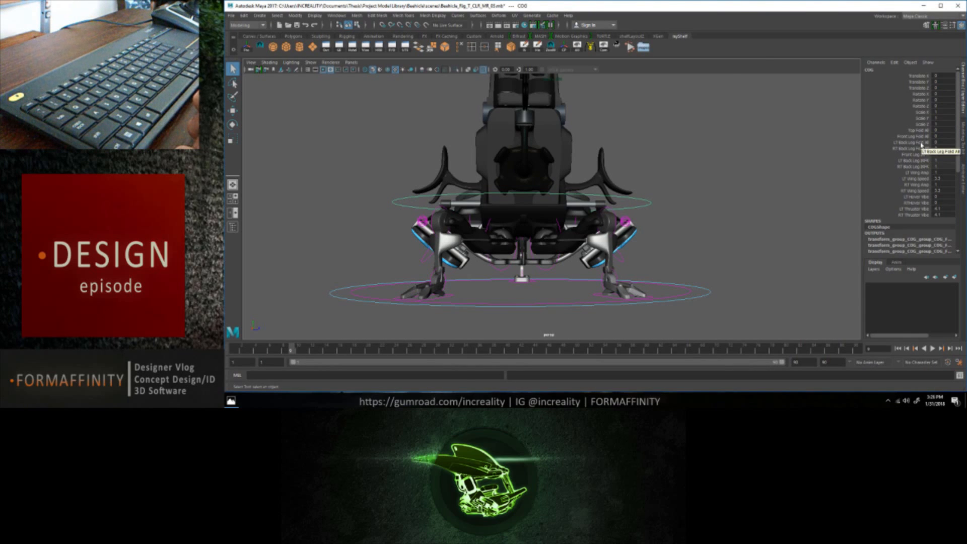
click(921, 137)
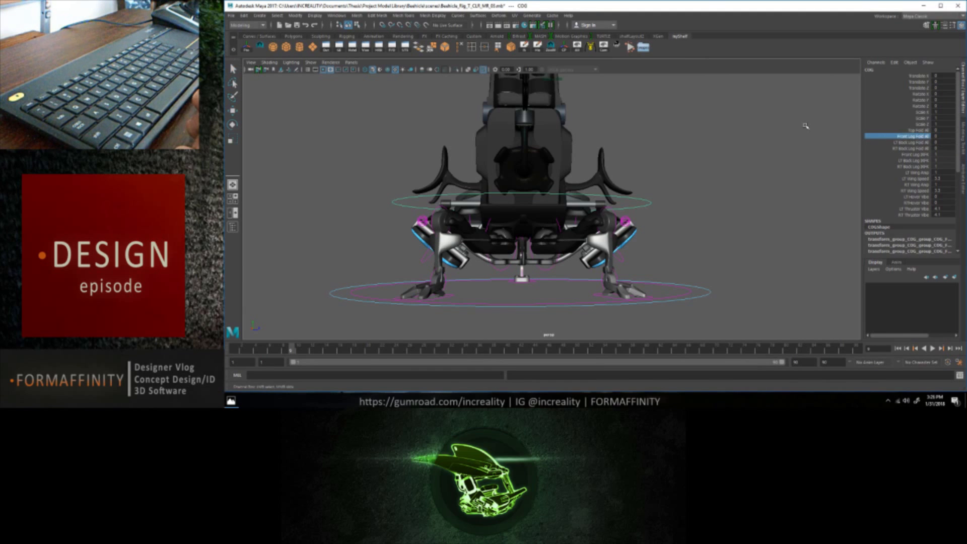
alt+drag(693, 99, 787, 89)
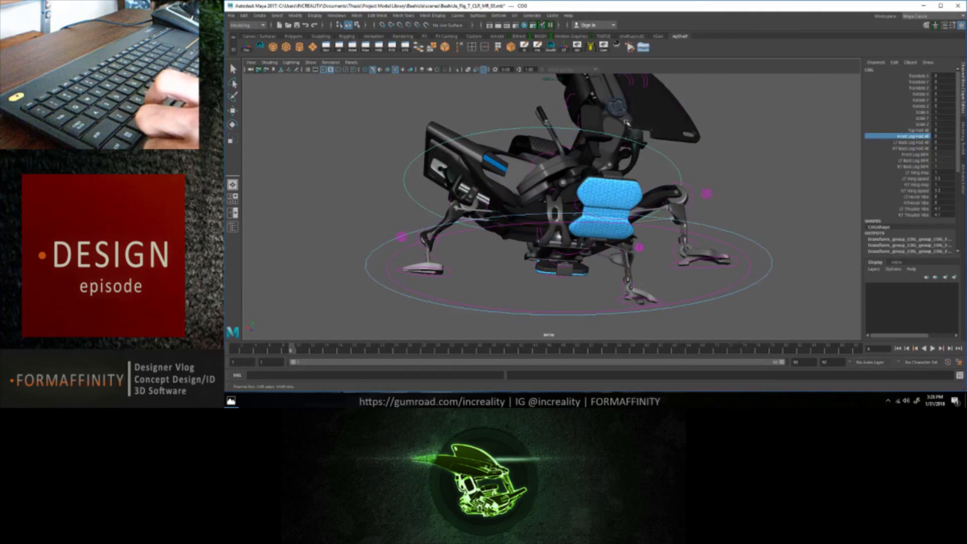
middle_drag(334, 132, 359, 136)
scroll(483, 272, up, 5)
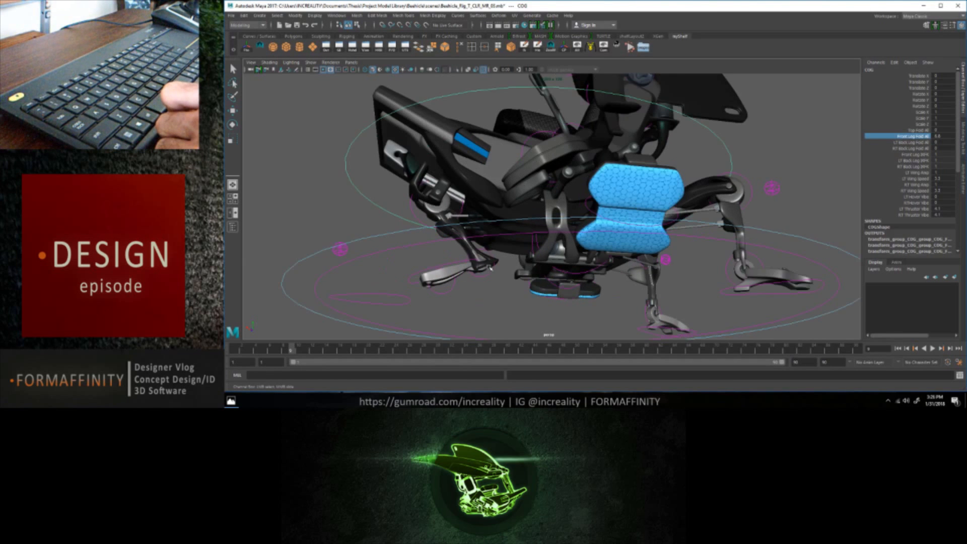
scroll(489, 267, up, 3)
alt+drag(457, 272, 444, 255)
middle_drag(343, 236, 366, 235)
- Scrub the left and right back leg fold attributes together to tuck both back legs under the body
alt+drag(398, 222, 446, 219)
scroll(447, 220, down, 10)
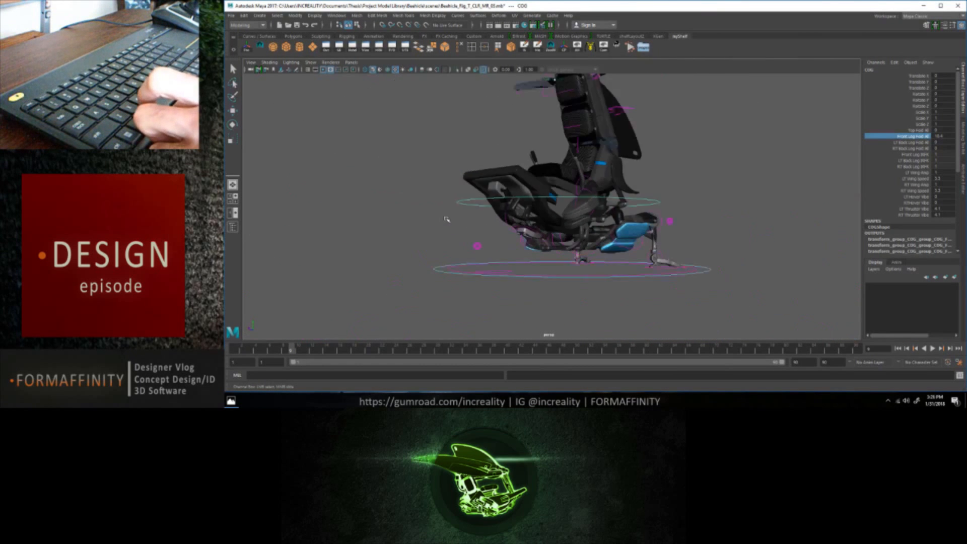
alt+drag(472, 175, 600, 182)
scroll(582, 196, up, 10)
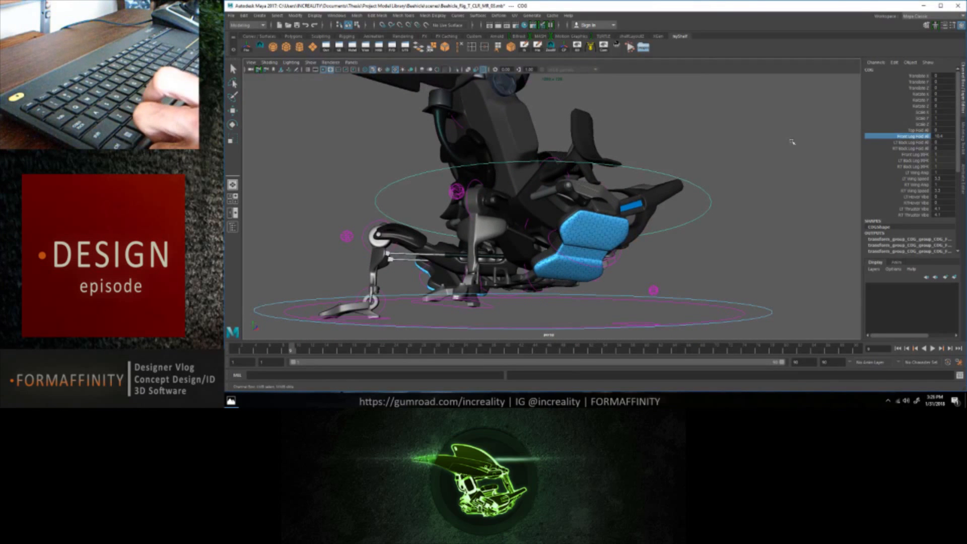
drag(914, 143, 914, 150)
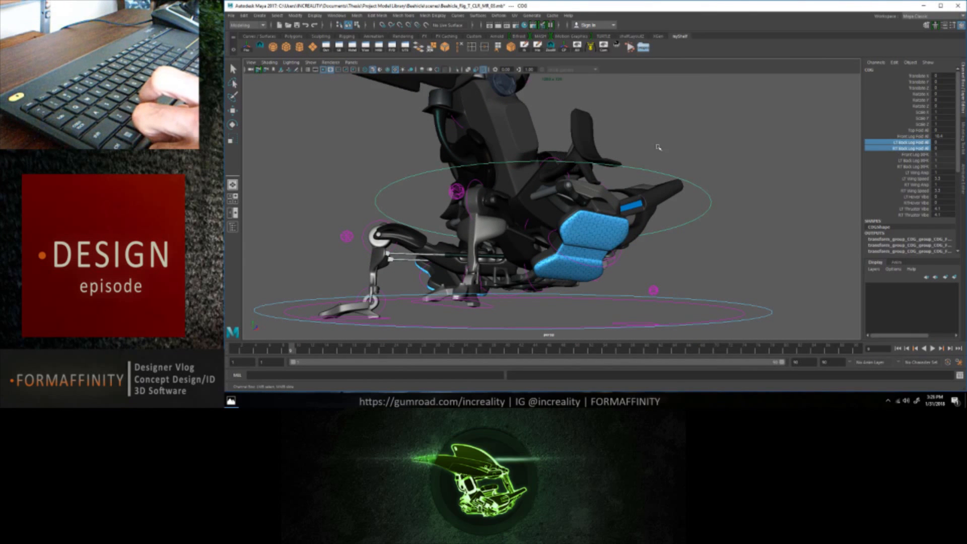
alt+drag(591, 152, 586, 116)
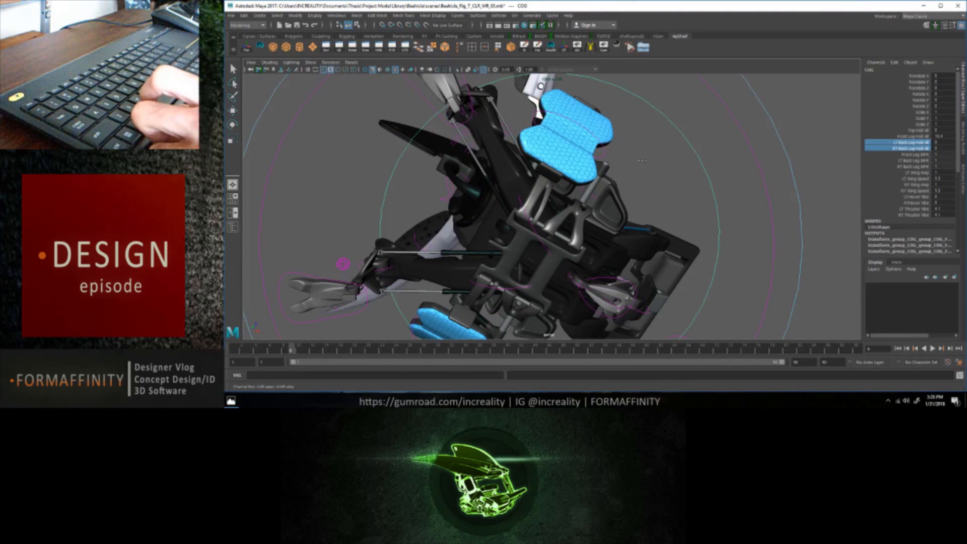
middle_drag(655, 163, 683, 166)
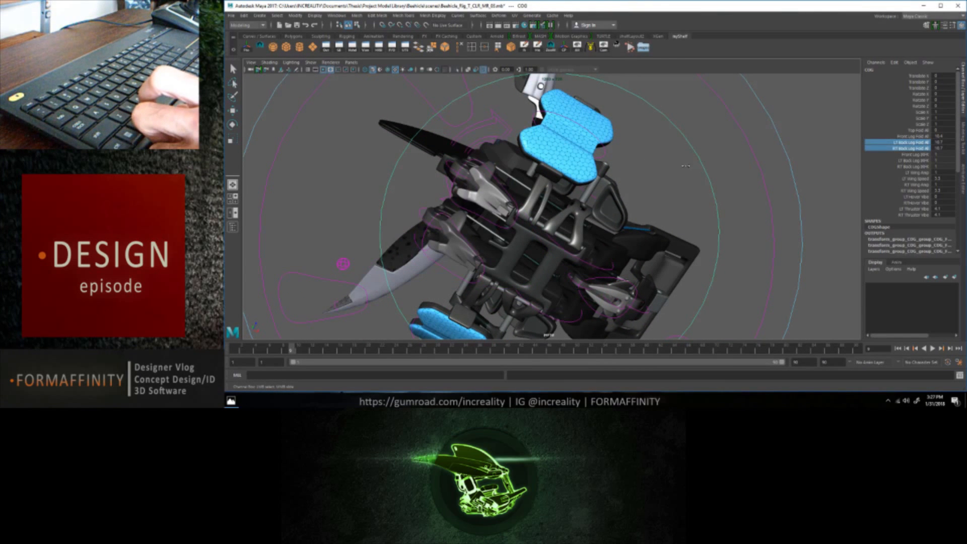
alt+drag(627, 196, 516, 227)
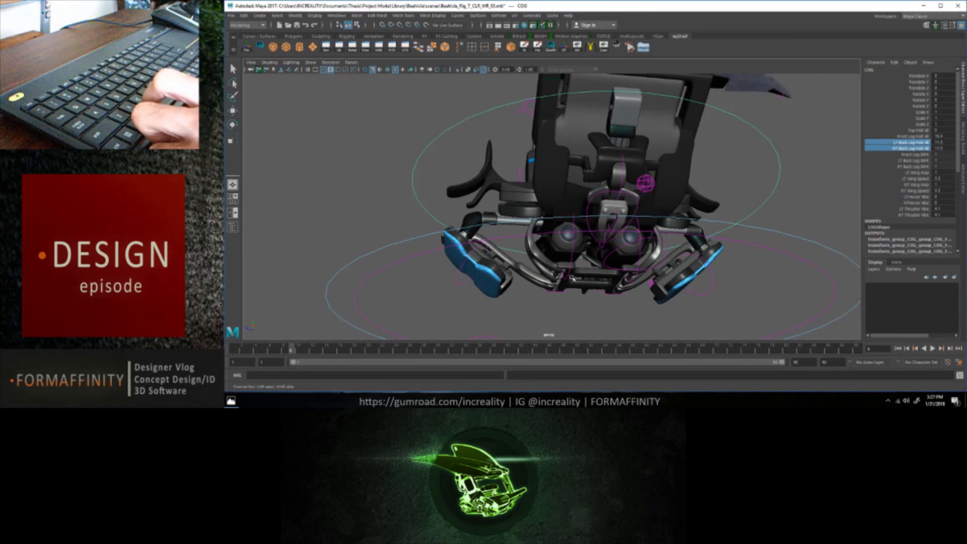
- Examine the rig with its legs tucked from the rear, side and above, as a whole and close up on the seat
alt+drag(494, 167, 615, 160)
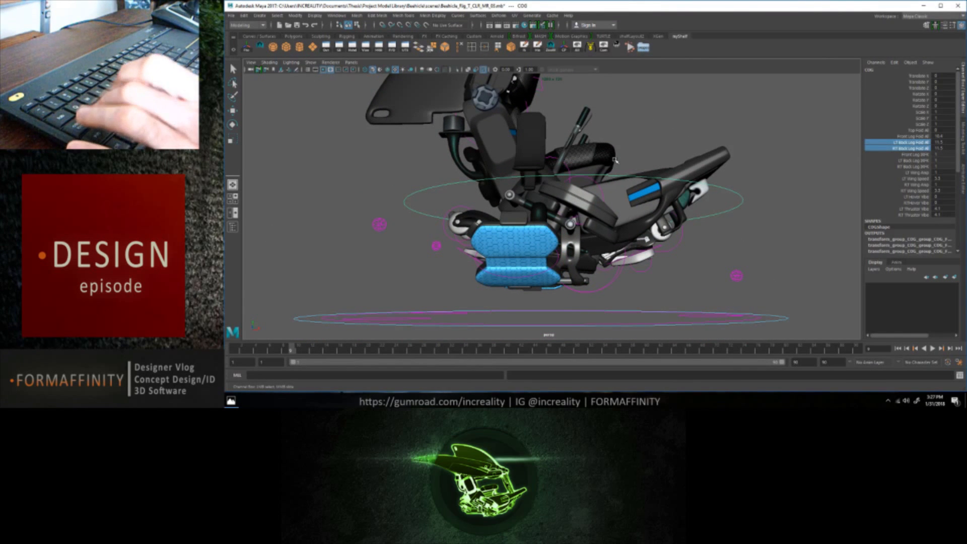
key(f)
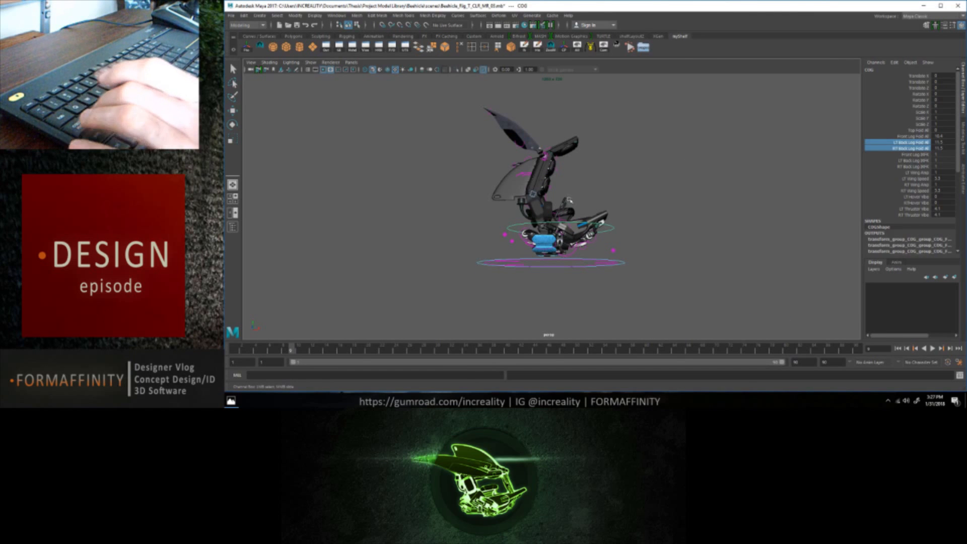
alt+drag(569, 199, 578, 197)
alt+right_drag(578, 198, 604, 200)
alt+drag(605, 200, 575, 184)
alt+middle_drag(574, 184, 568, 215)
mouse_move(593, 206)
alt+mouse_down()
mouse_move(568, 208)
mouse_move(560, 221)
mouse_move(597, 215)
mouse_move(593, 207)
alt+mouse_up()
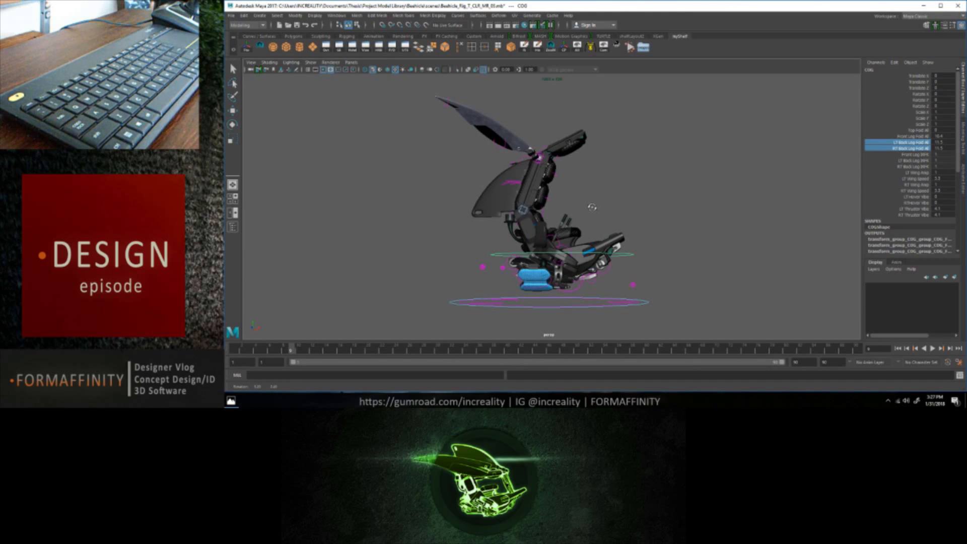
mouse_move(592, 207)
alt+mouse_down()
mouse_move(574, 207)
mouse_move(569, 230)
mouse_move(597, 216)
alt+mouse_up()
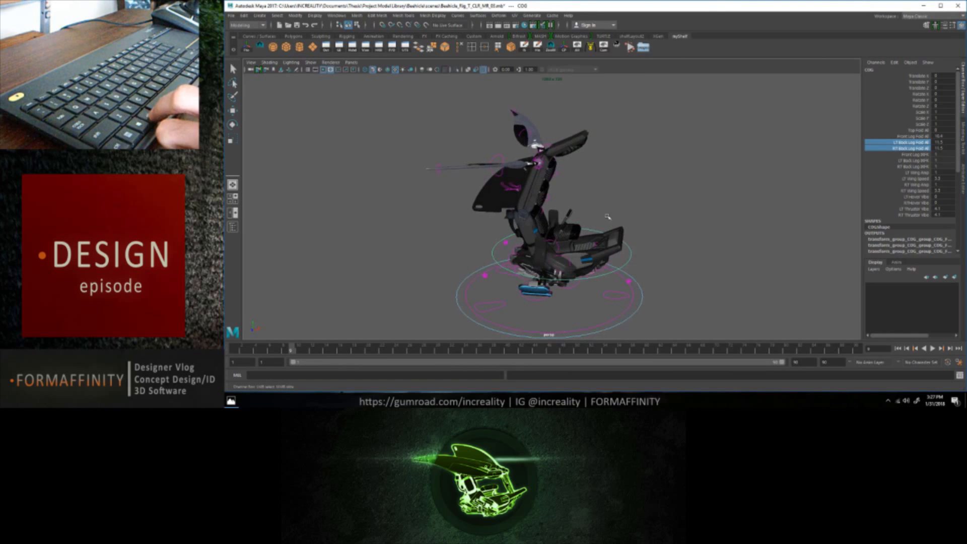
scroll(607, 216, up, 5)
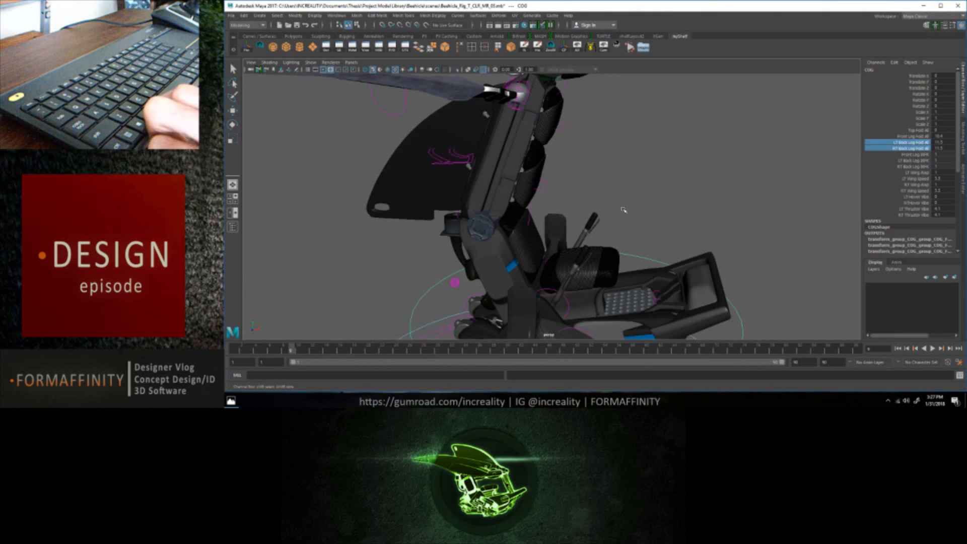
- Select the right control stick's control and rotate it slightly about its Z axis to tilt the stick
alt+drag(624, 209, 586, 140)
click(519, 216)
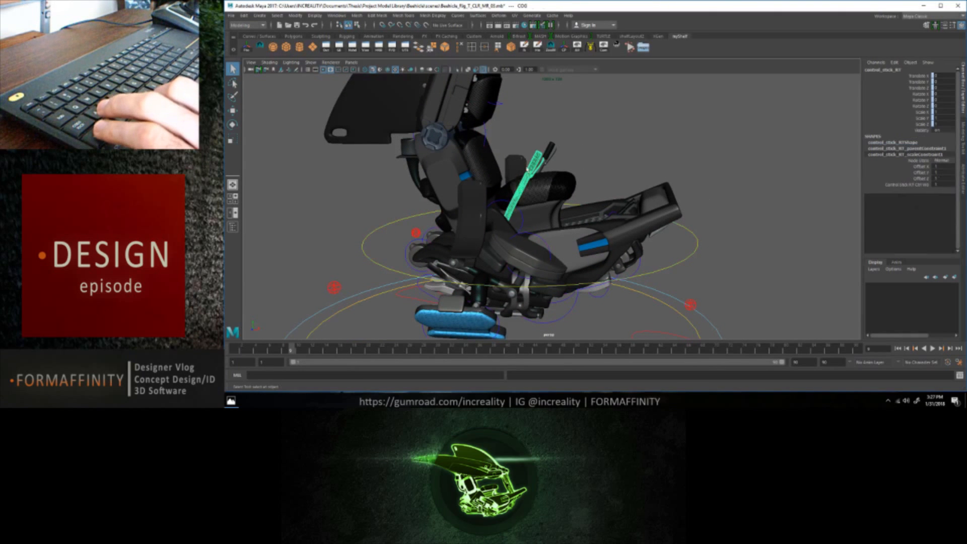
click(523, 215)
key(e)
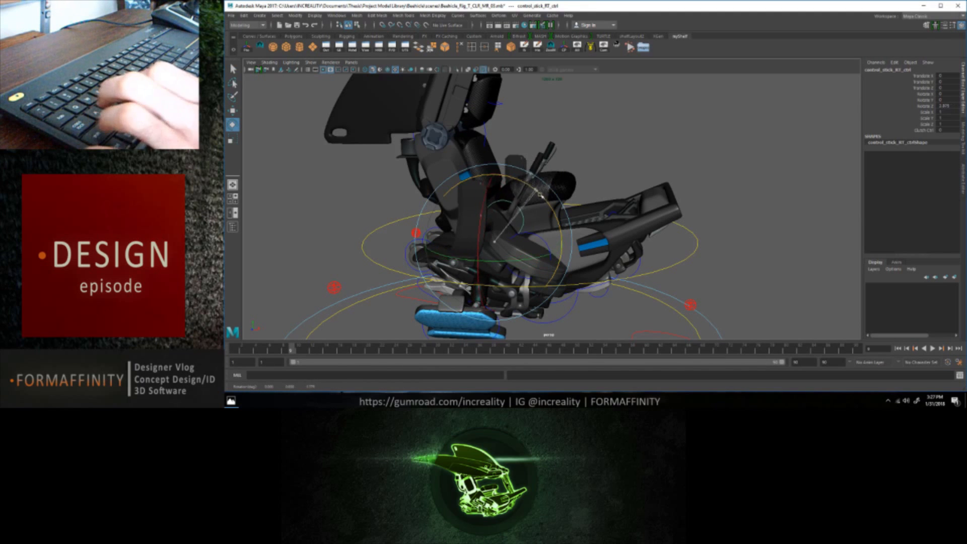
- Select the right foot pedal's control, rotate it slightly about its Z axis to tilt the pedal, and deselect it
alt+drag(636, 208, 640, 181)
click(586, 177)
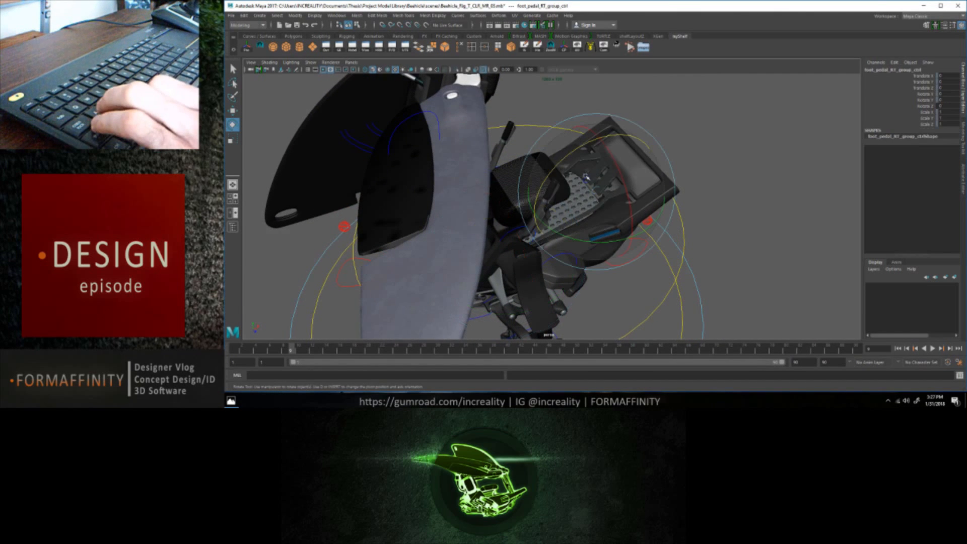
drag(587, 178, 603, 178)
key(q)
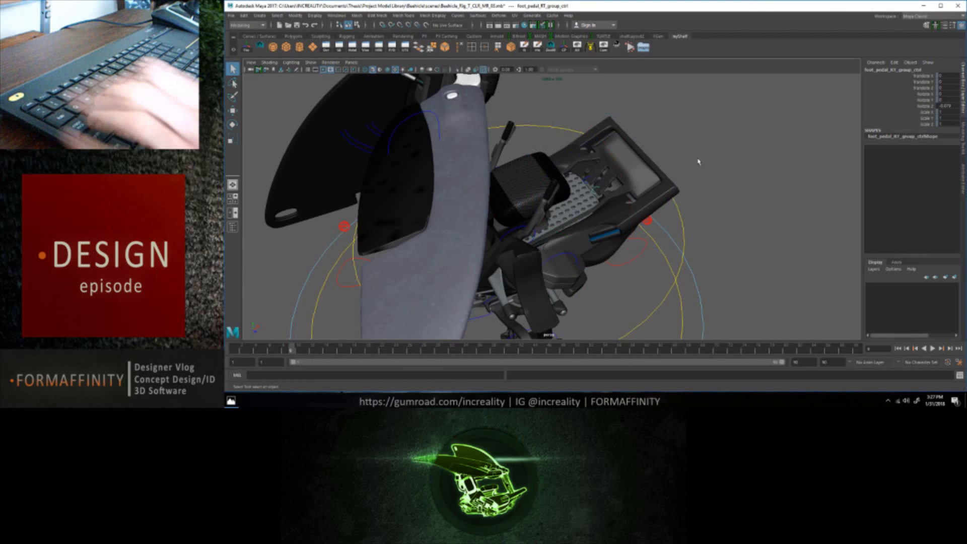
click(701, 177)
- Select the COG control and scrub its top fold attribute up to about 12.7 to fold the upper body over the seat
alt+drag(701, 176, 631, 140)
scroll(677, 154, down, 5)
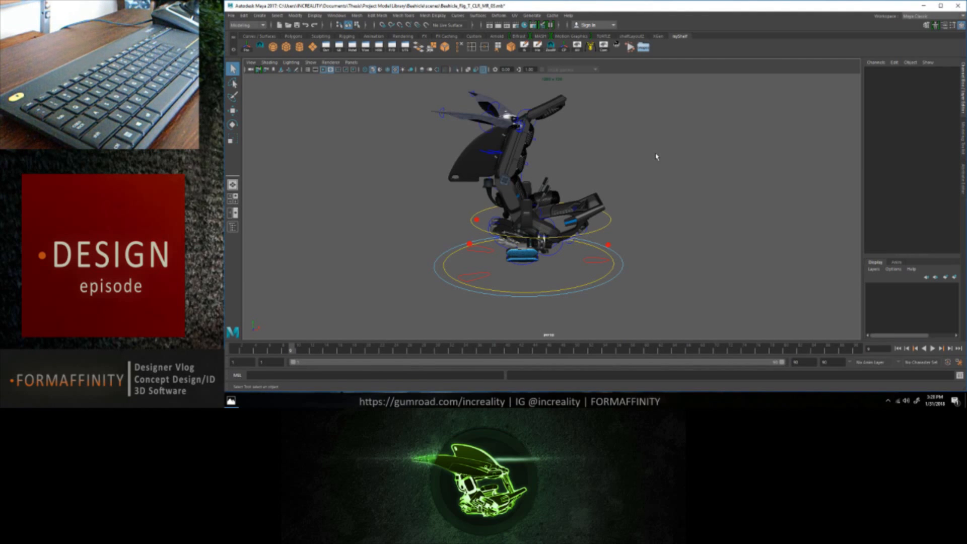
alt+drag(632, 147, 581, 181)
scroll(527, 141, up, 5)
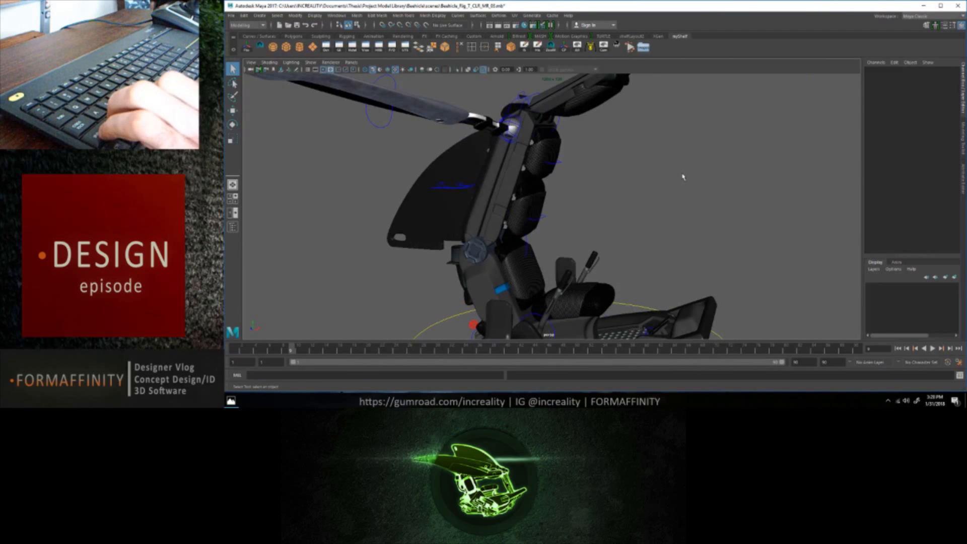
click(442, 326)
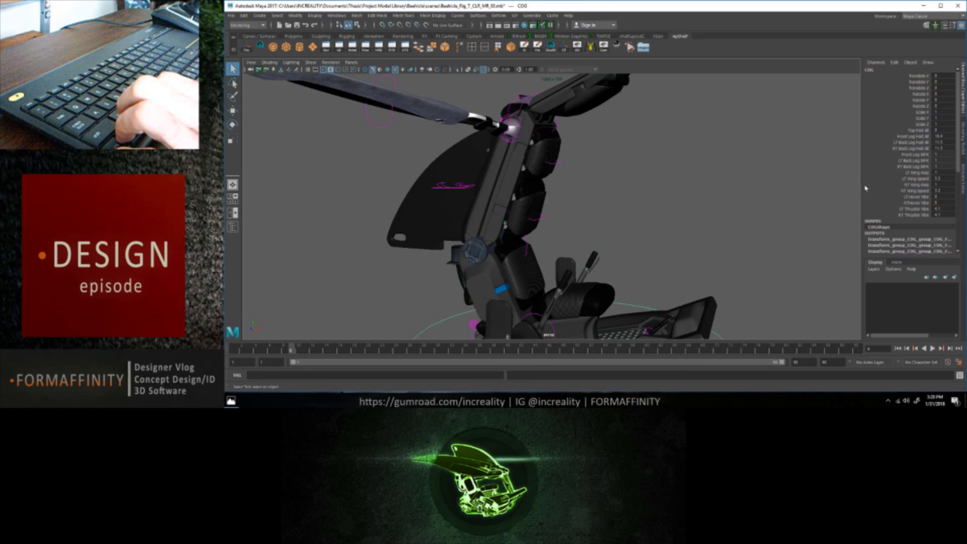
click(917, 130)
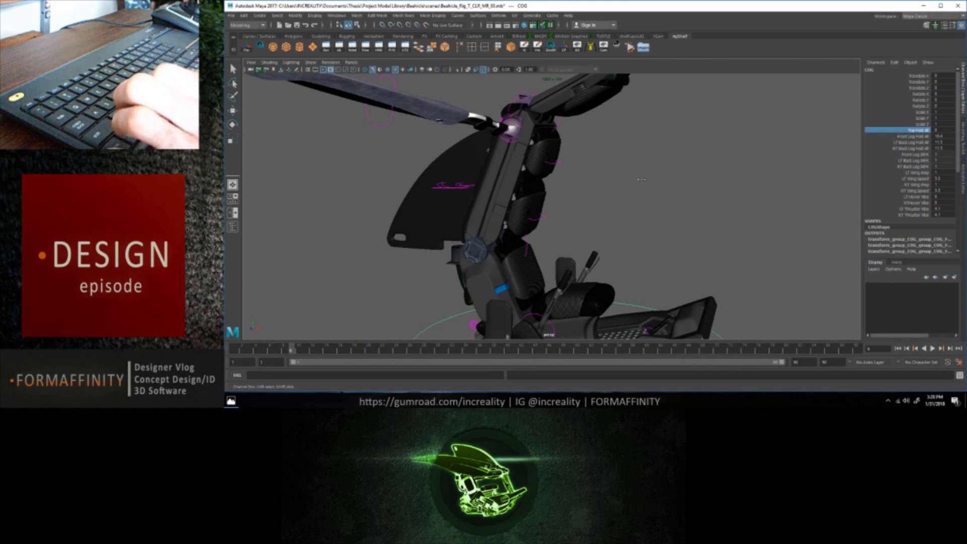
middle_drag(648, 179, 691, 179)
- Set both LT Wing Speed and RT Wing Speed to 0, and deselect the COG control
mouse_move(670, 210)
alt+mouse_down()
mouse_move(658, 195)
mouse_move(502, 202)
mouse_move(647, 200)
mouse_move(688, 213)
alt+mouse_up()
scroll(673, 209, down, 5)
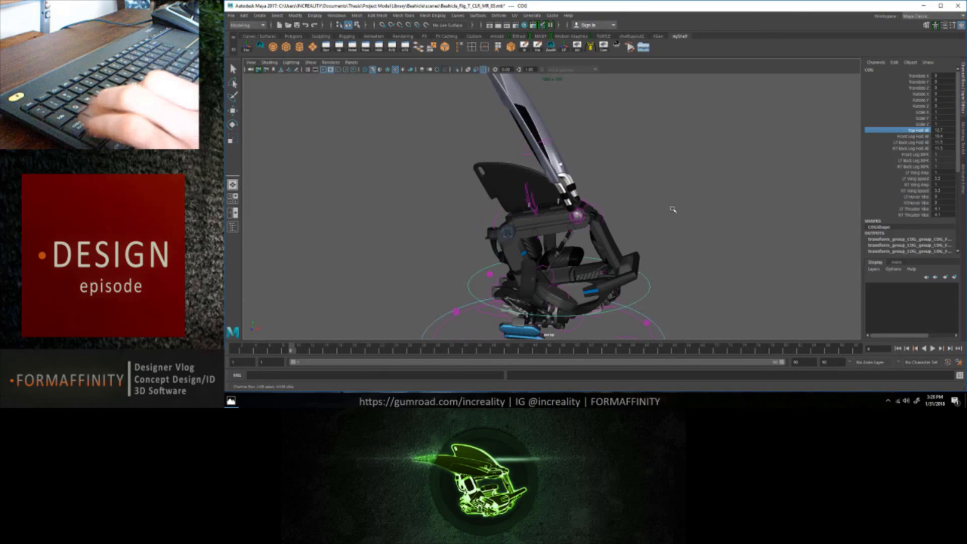
scroll(673, 209, down, 3)
alt+drag(622, 212, 604, 171)
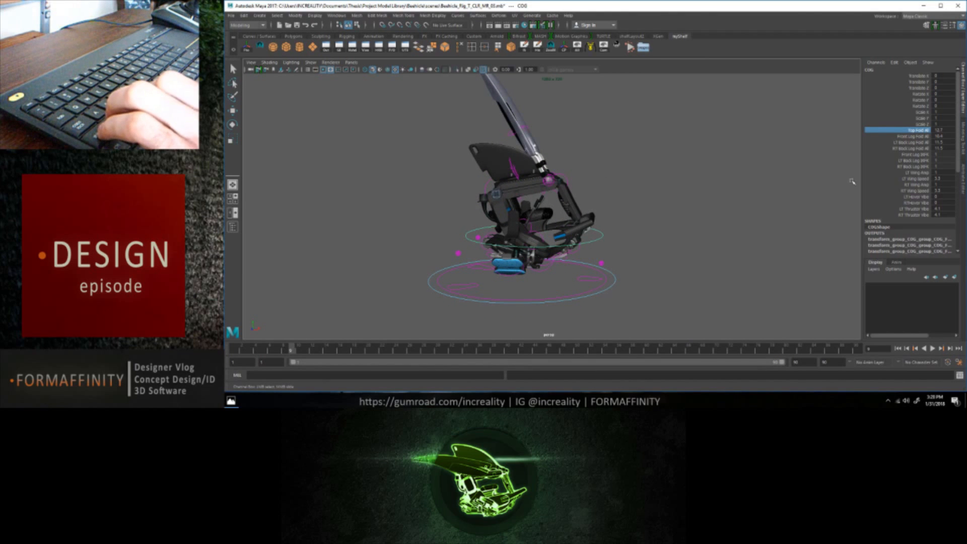
click(917, 179)
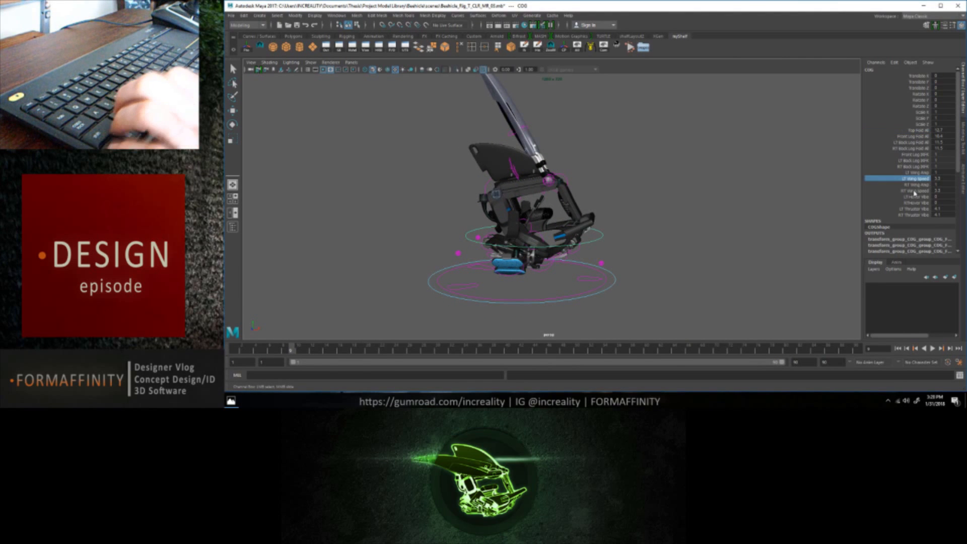
middle_drag(737, 179, 710, 179)
click(946, 179)
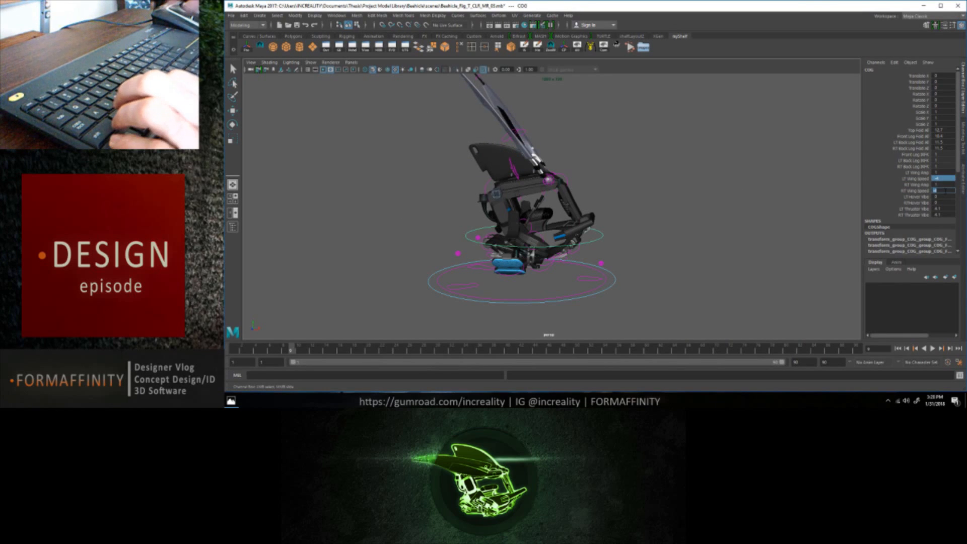
text(0)
key(Return)
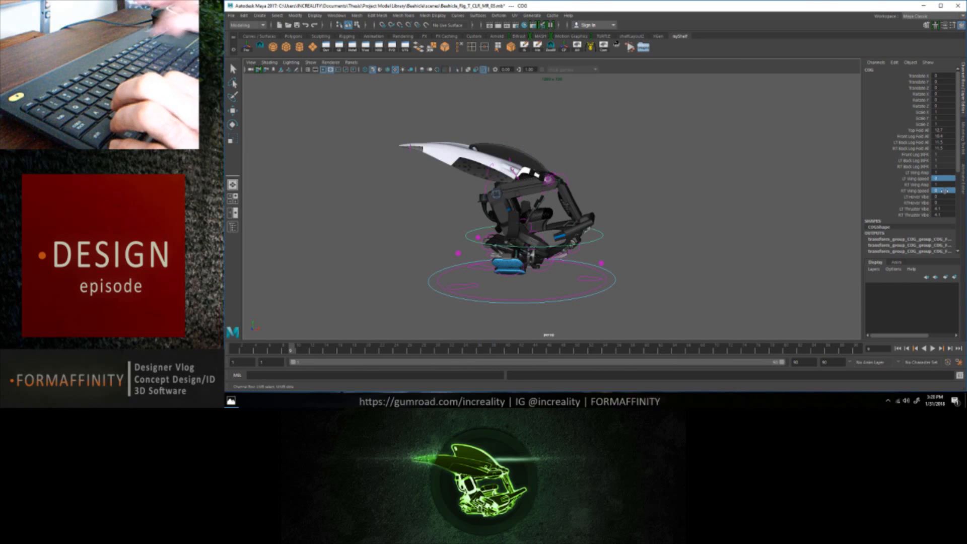
click(575, 165)
- Hide NURBS curves in the viewport so the folded rig is shown without its control curves
mouse_move(576, 159)
alt+mouse_down()
mouse_move(534, 156)
mouse_move(562, 164)
alt+mouse_up()
click(314, 65)
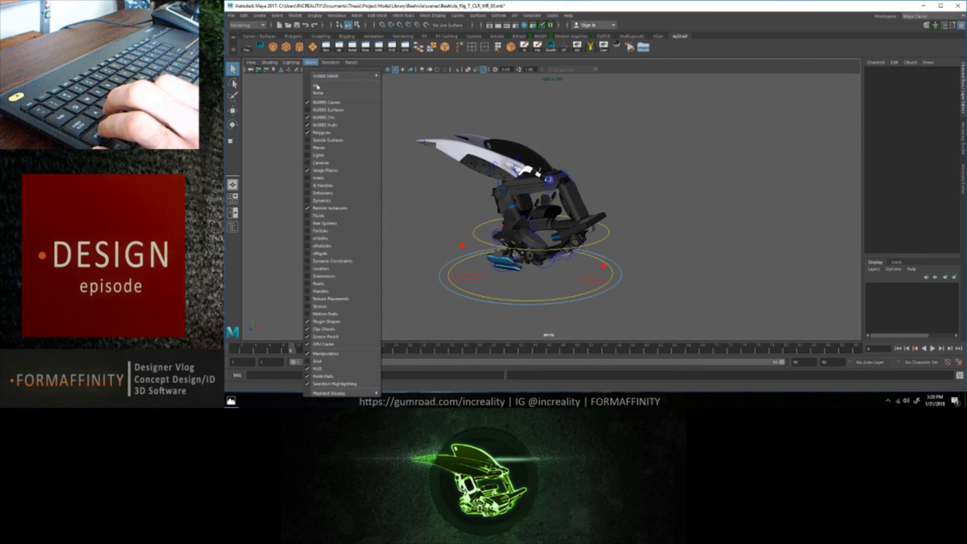
click(320, 103)
alt+drag(411, 187, 470, 192)
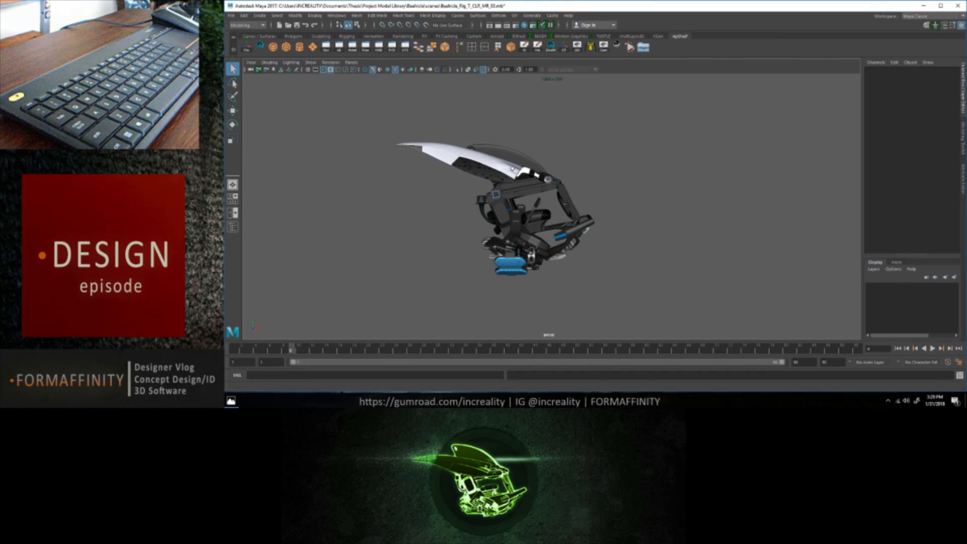
- Switch to the browser to view the Formaffinity YouTube channel page, and return to Maya to inspect the folded rig
key(alt+Tab)
click(276, 14)
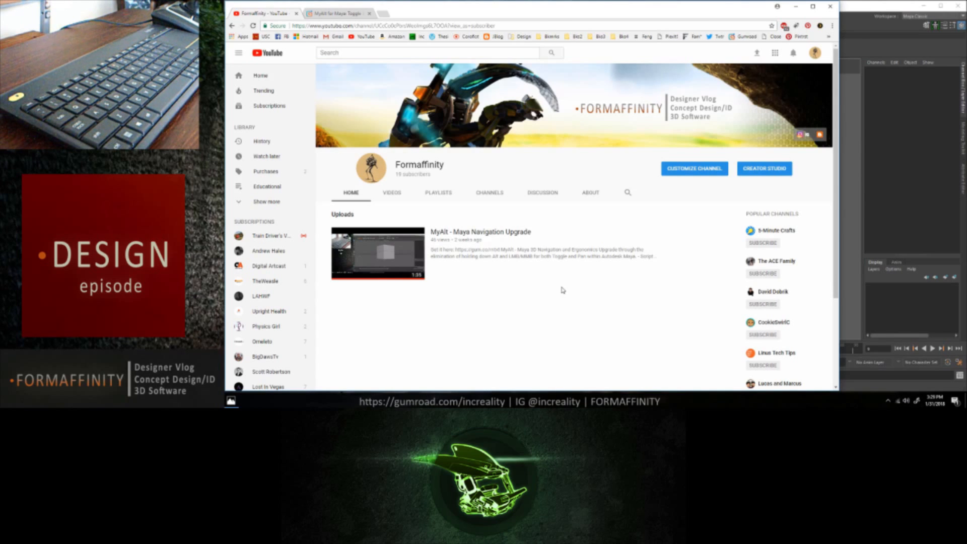
click(850, 8)
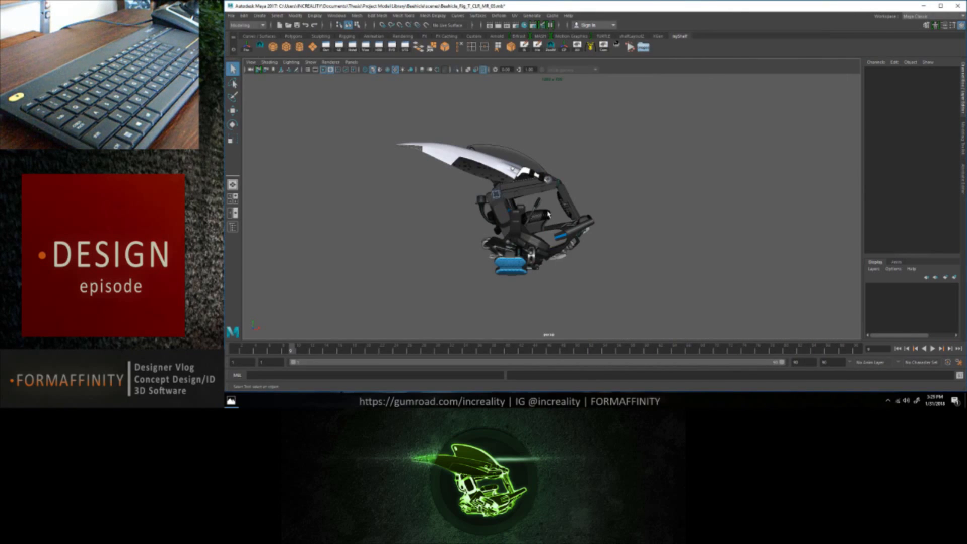
alt+drag(550, 214, 410, 214)
alt+drag(443, 184, 591, 195)
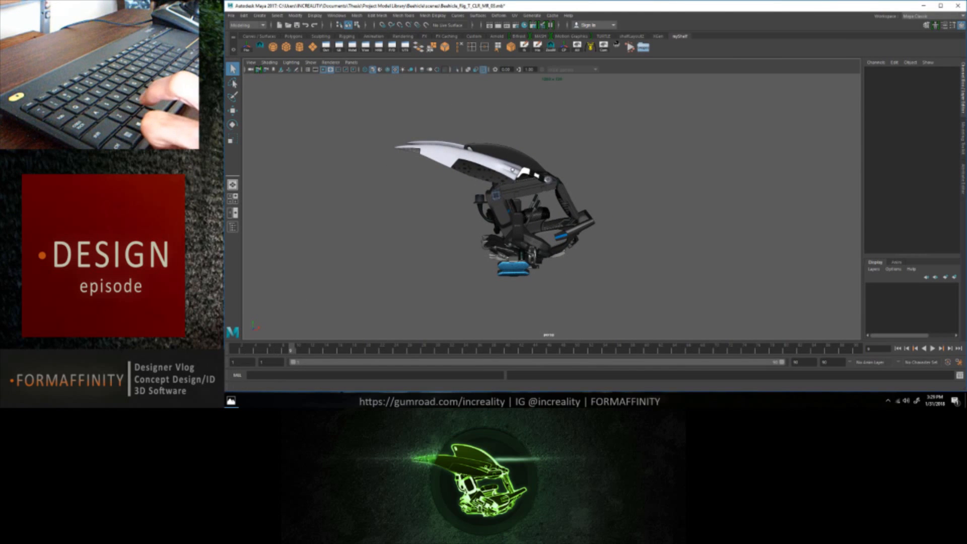
- Bring up the Formaffinity channel page in the browser again, and minimize it to go back to the rig in Maya
key(alt+Tab)
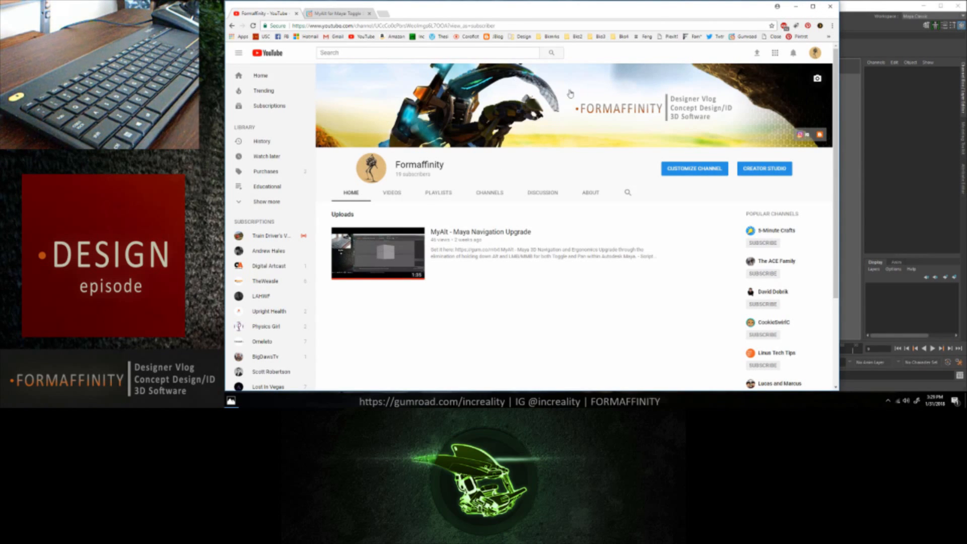
click(799, 11)
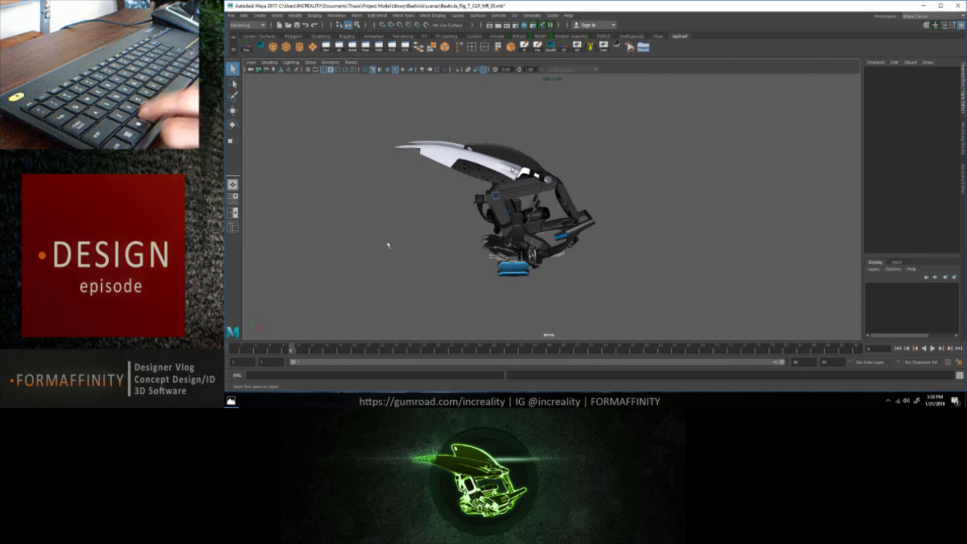
alt+drag(399, 237, 408, 218)
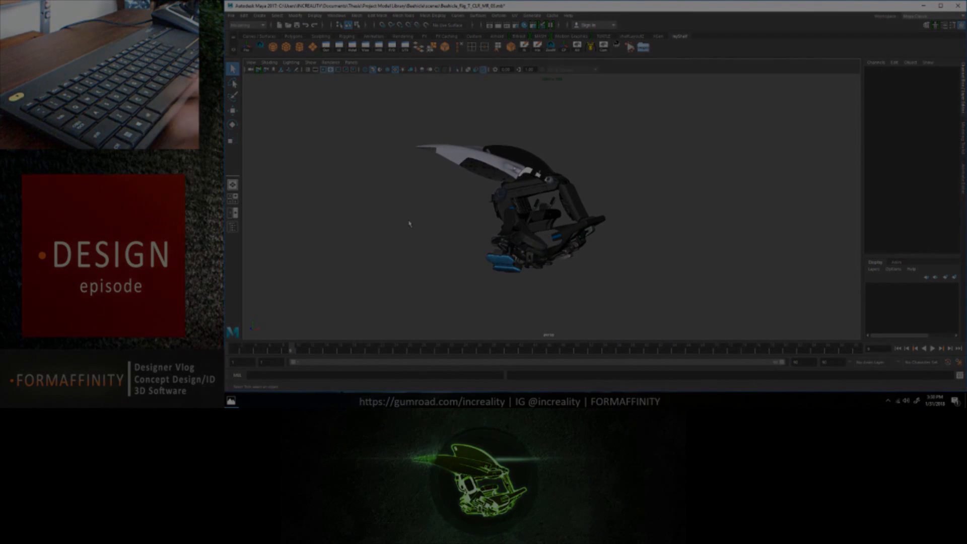